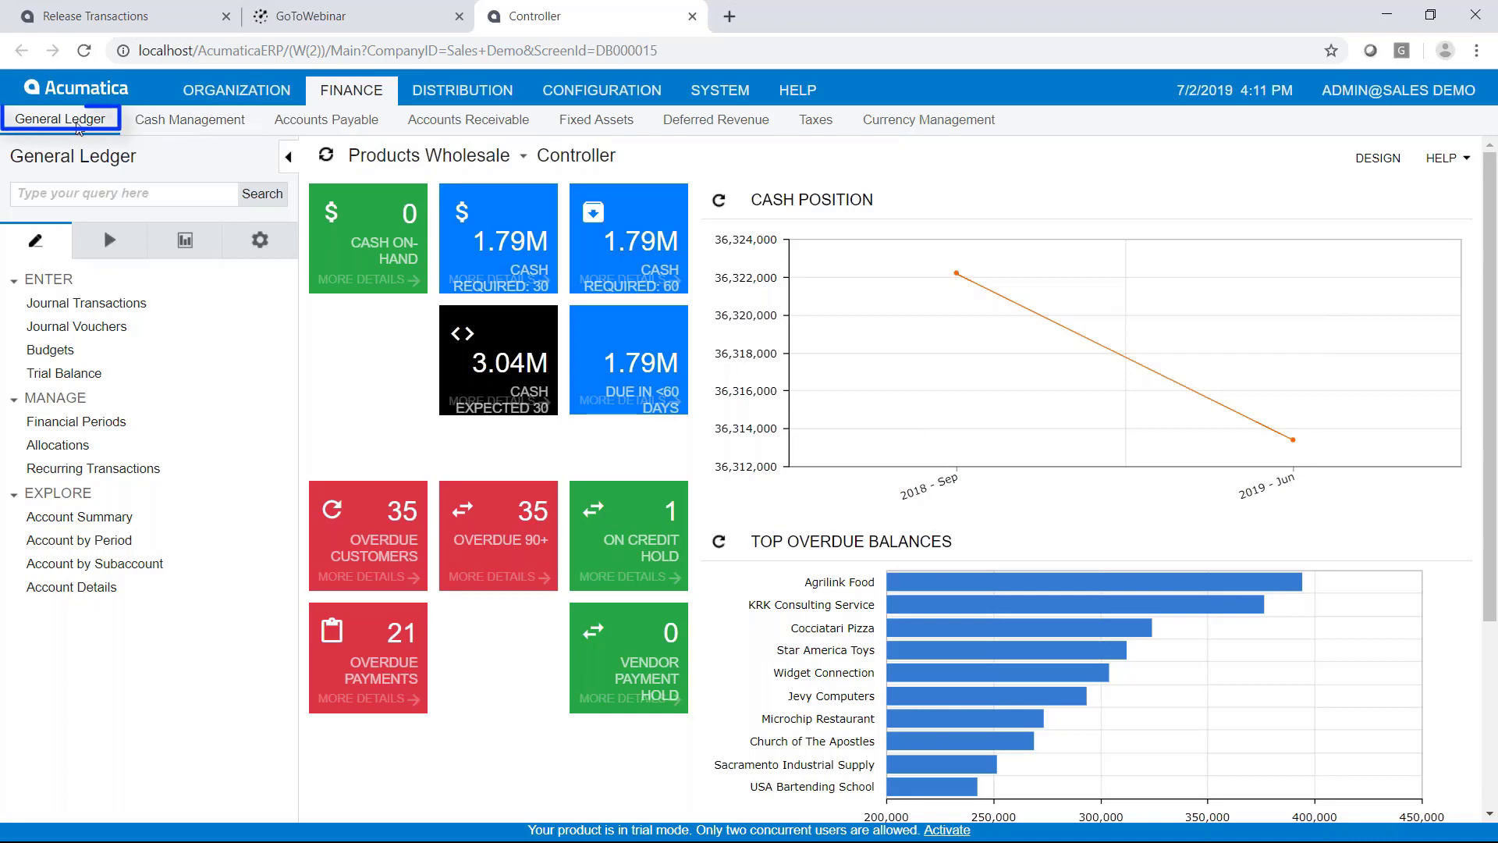
- Start a journal batch described 'Move Expense' and add a first line for branch PRODWHOLE
left_click(101, 310)
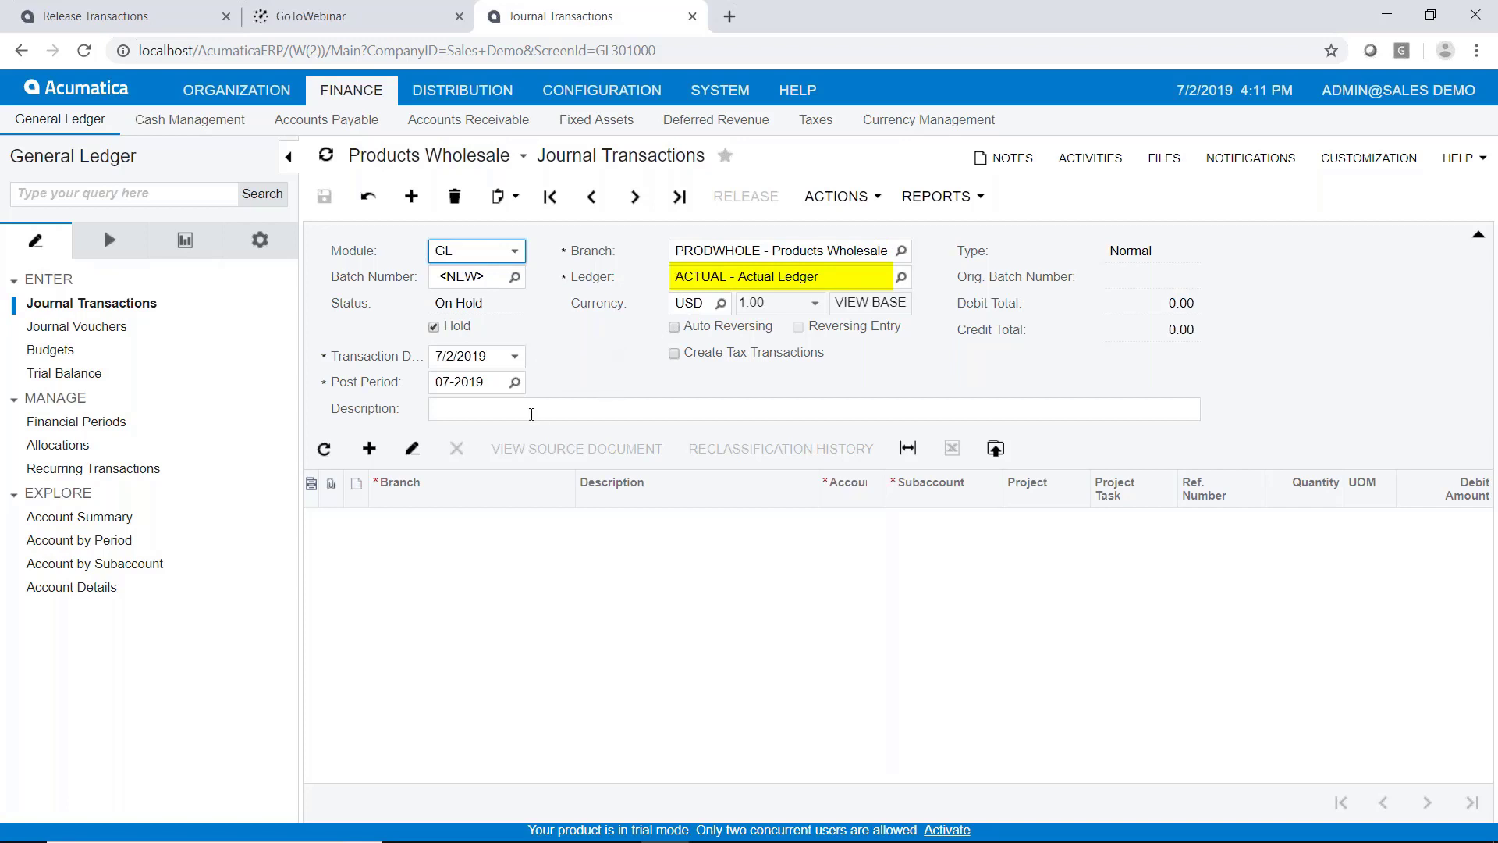
mouse_move(320, 334)
left_mouse_down()
mouse_move(398, 398)
mouse_move(529, 336)
mouse_move(322, 334)
left_mouse_up()
left_click(663, 409)
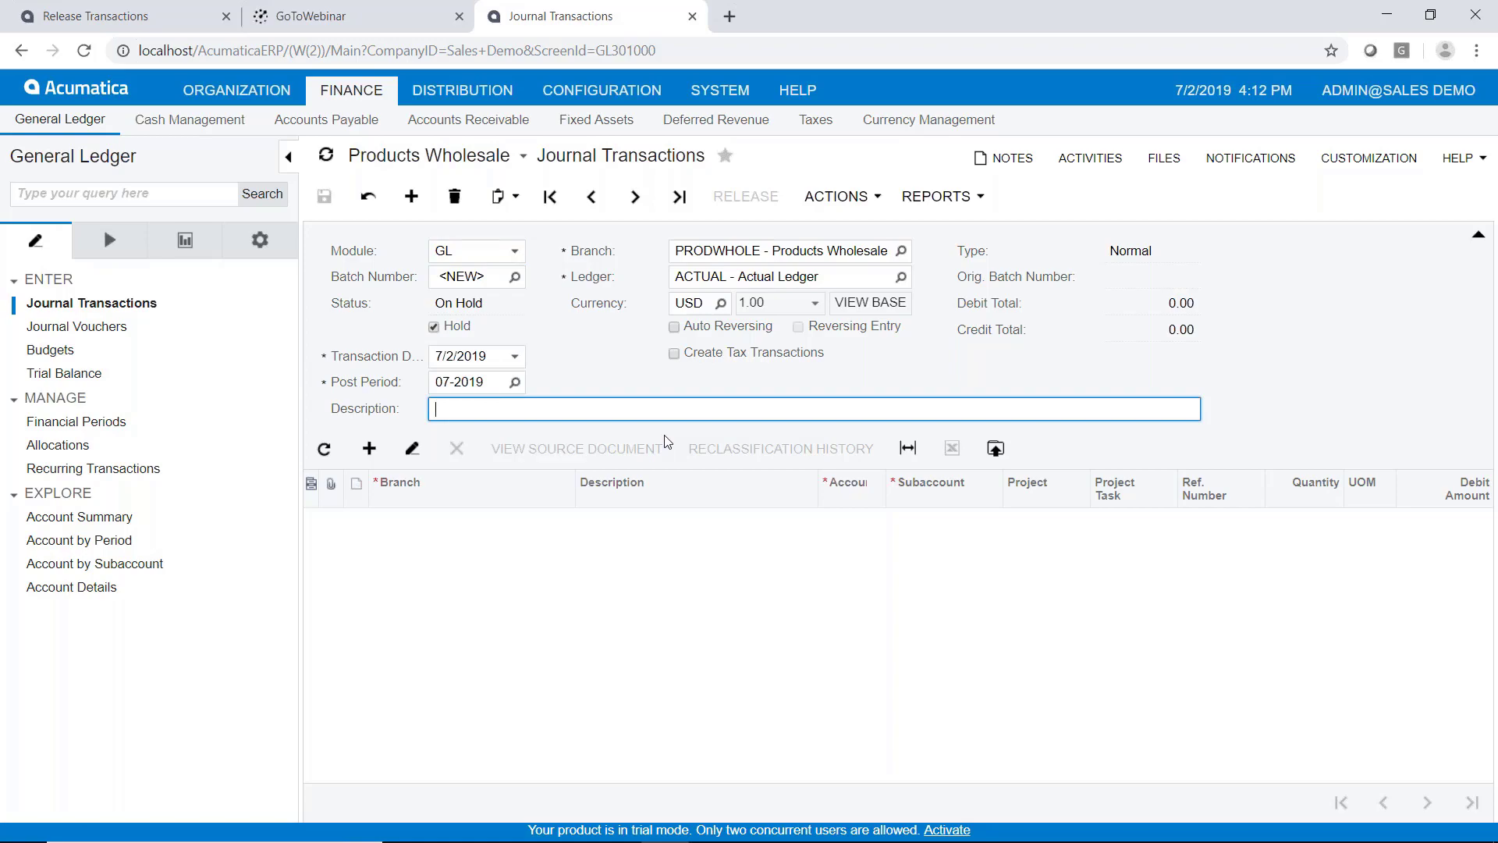
type("Move Ex")
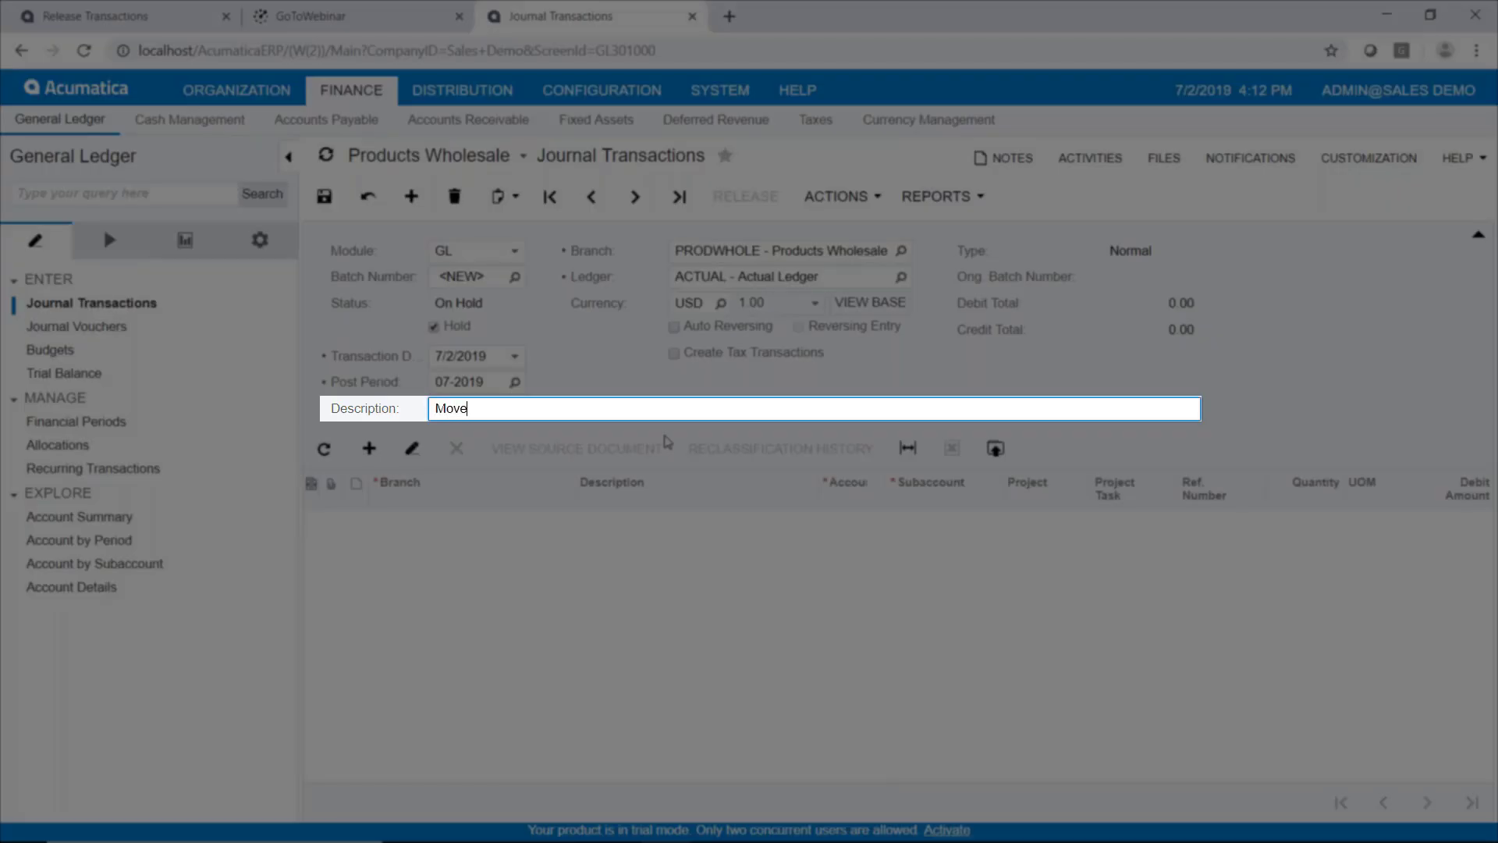
type("pense")
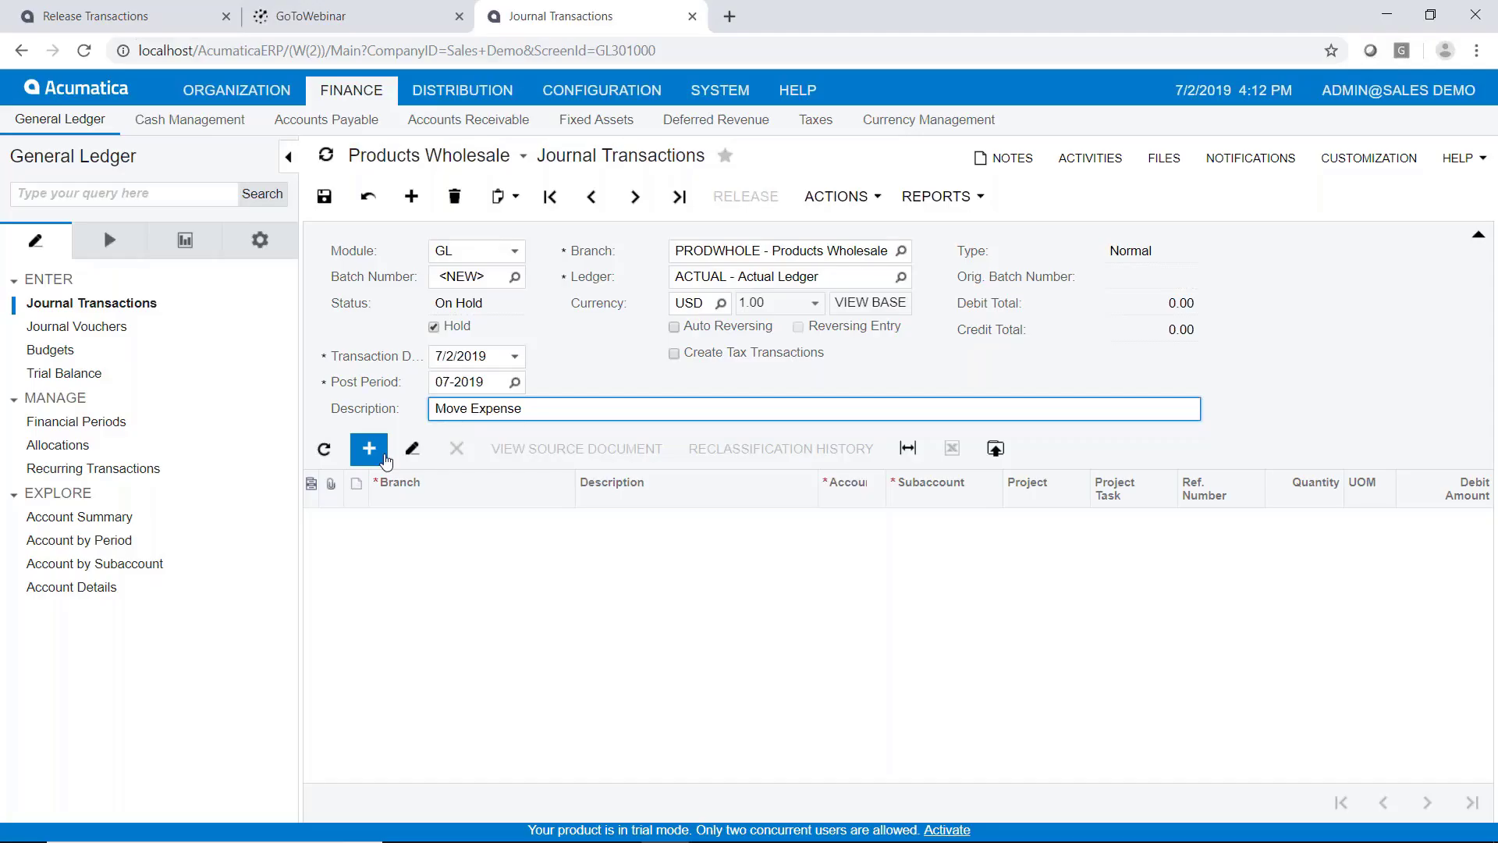
left_click(370, 448)
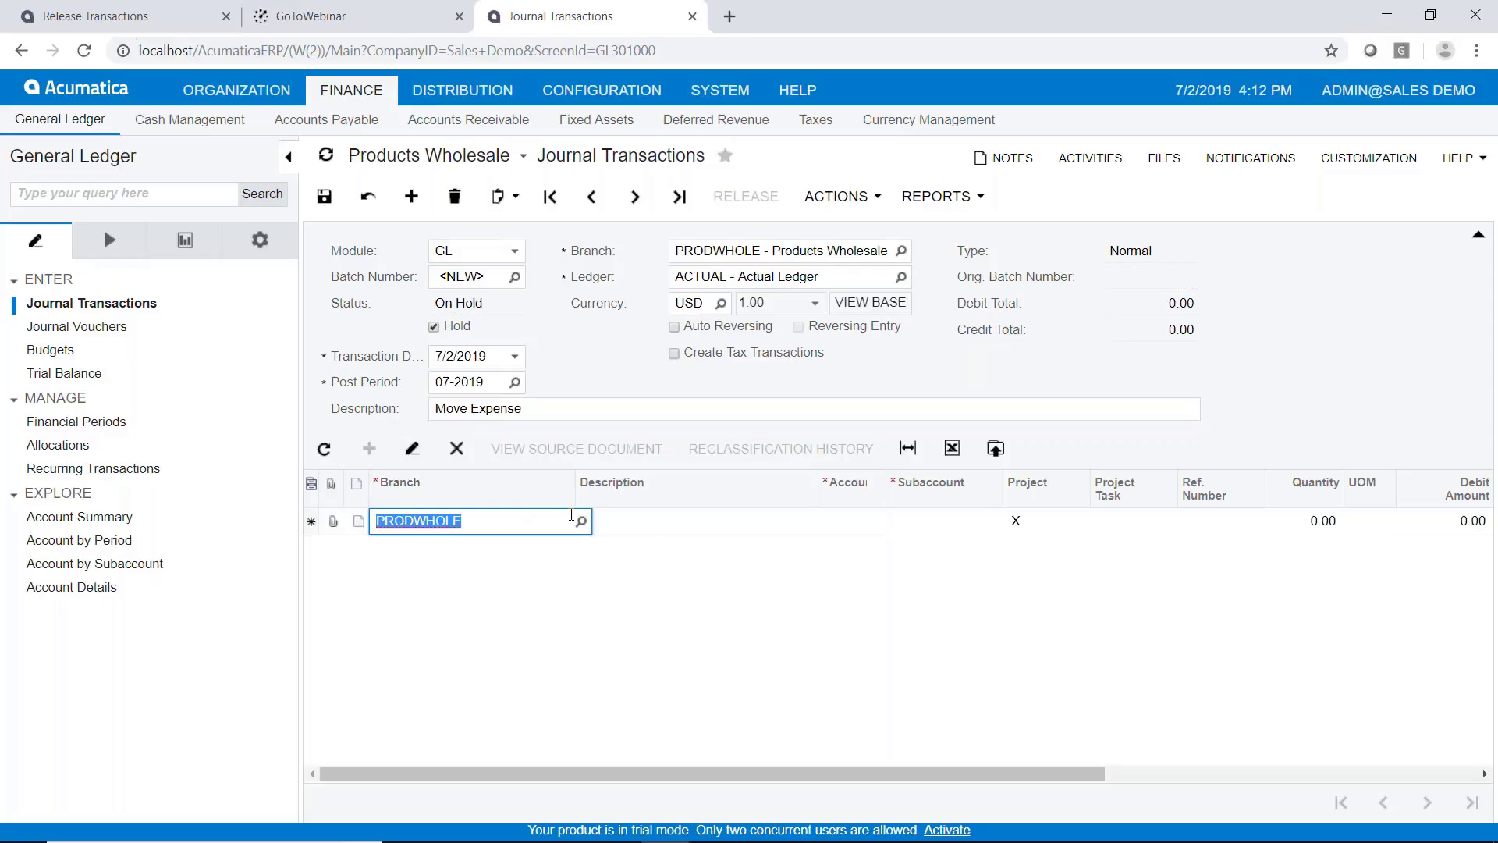
- Set the first line's account to 83200 with subaccount 000-000
left_click(657, 529)
left_click(882, 523)
left_click(893, 521)
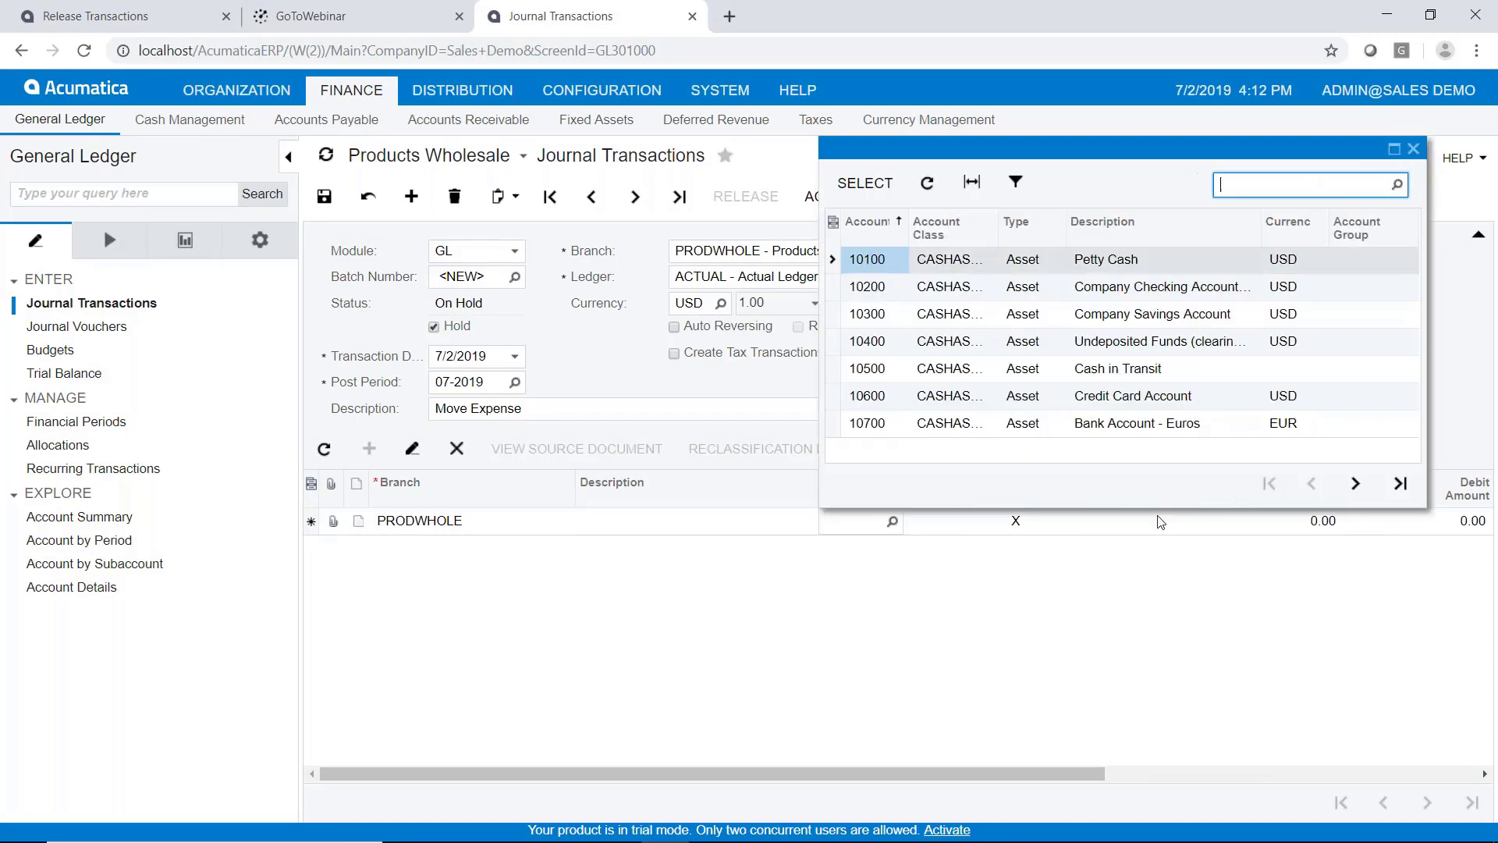
left_click(1401, 483)
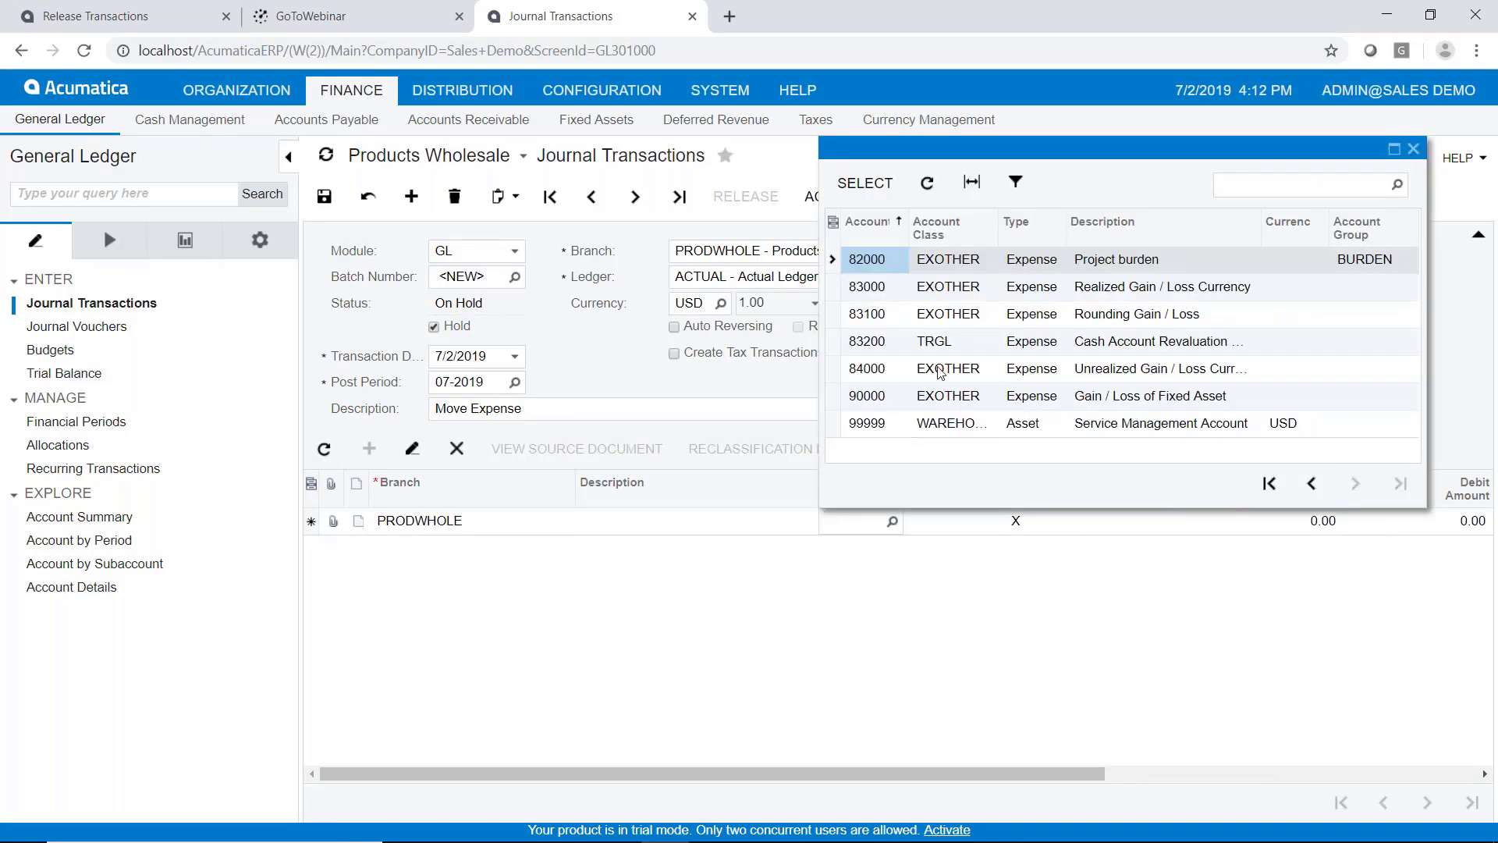
double_click(917, 343)
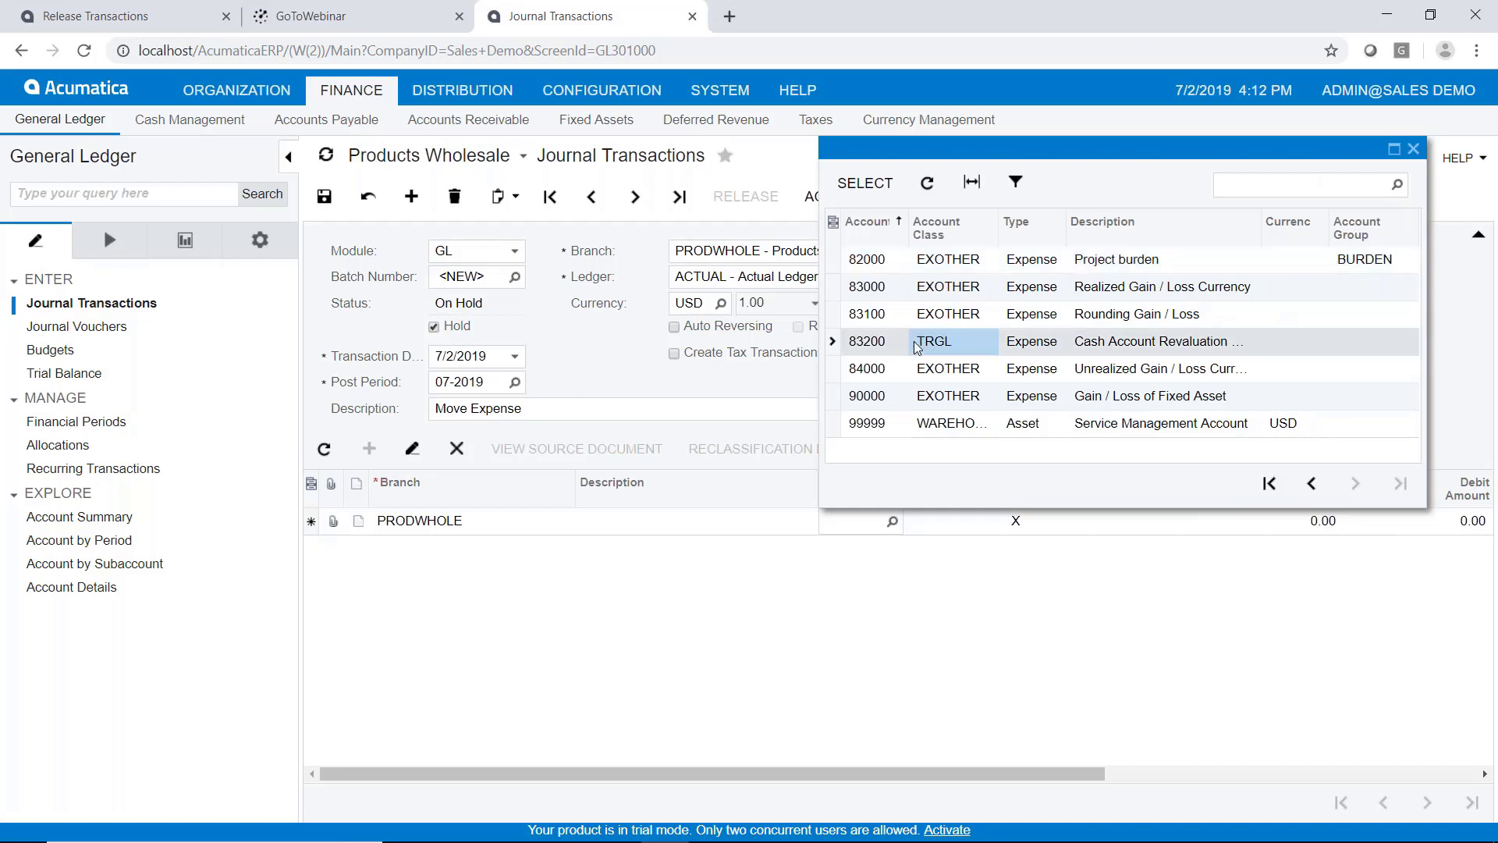
type("0000000")
key("Tab")
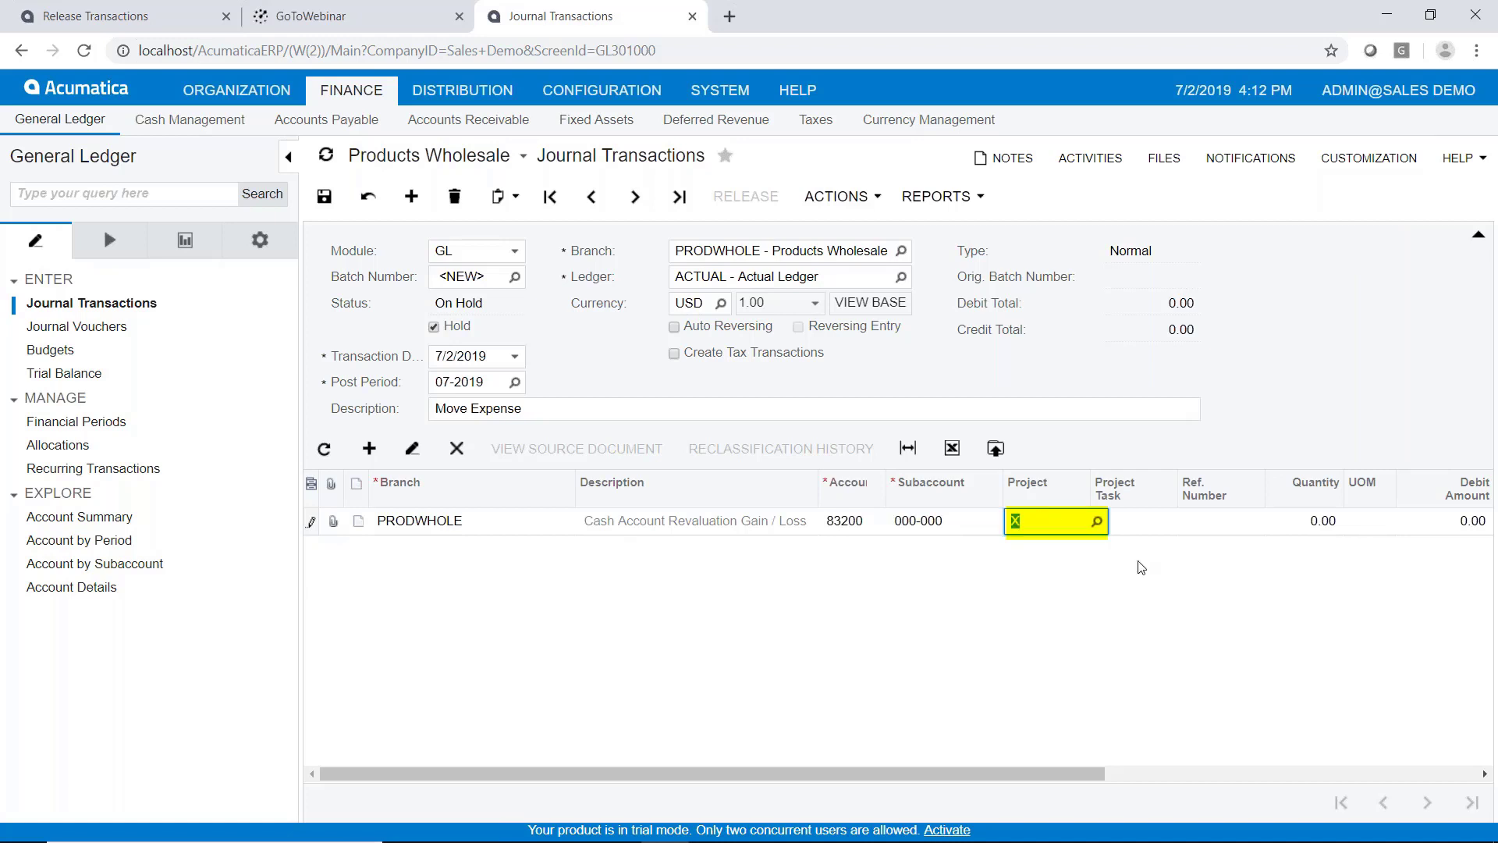
key("Tab")
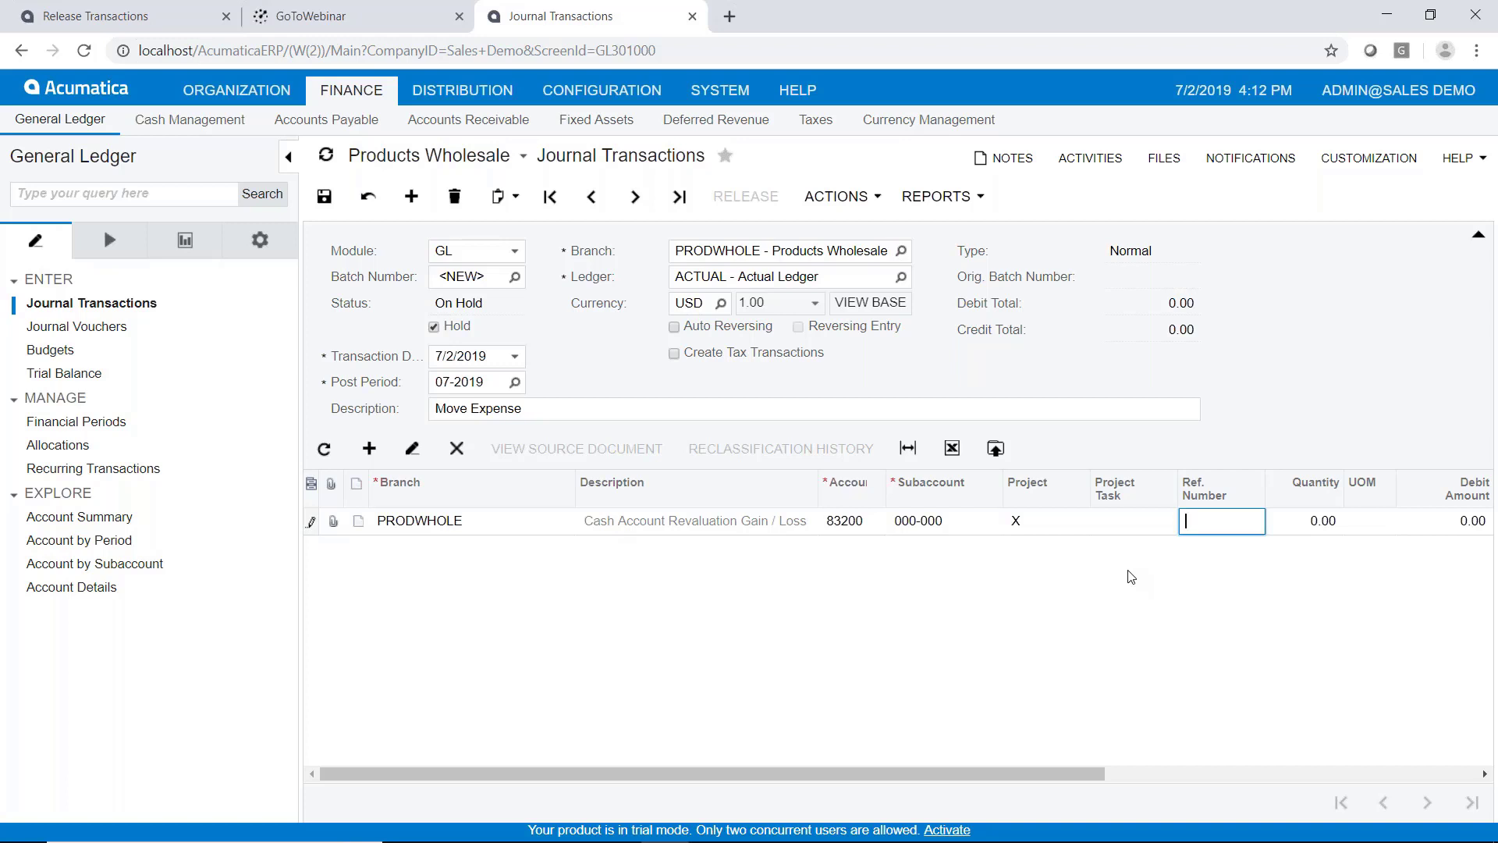
key("Tab")
key("Tab")
- Enter a 250.00 debit described 'Move this expense.' and start a second line
left_click_drag(1080, 770, 1307, 757)
left_click(1147, 520)
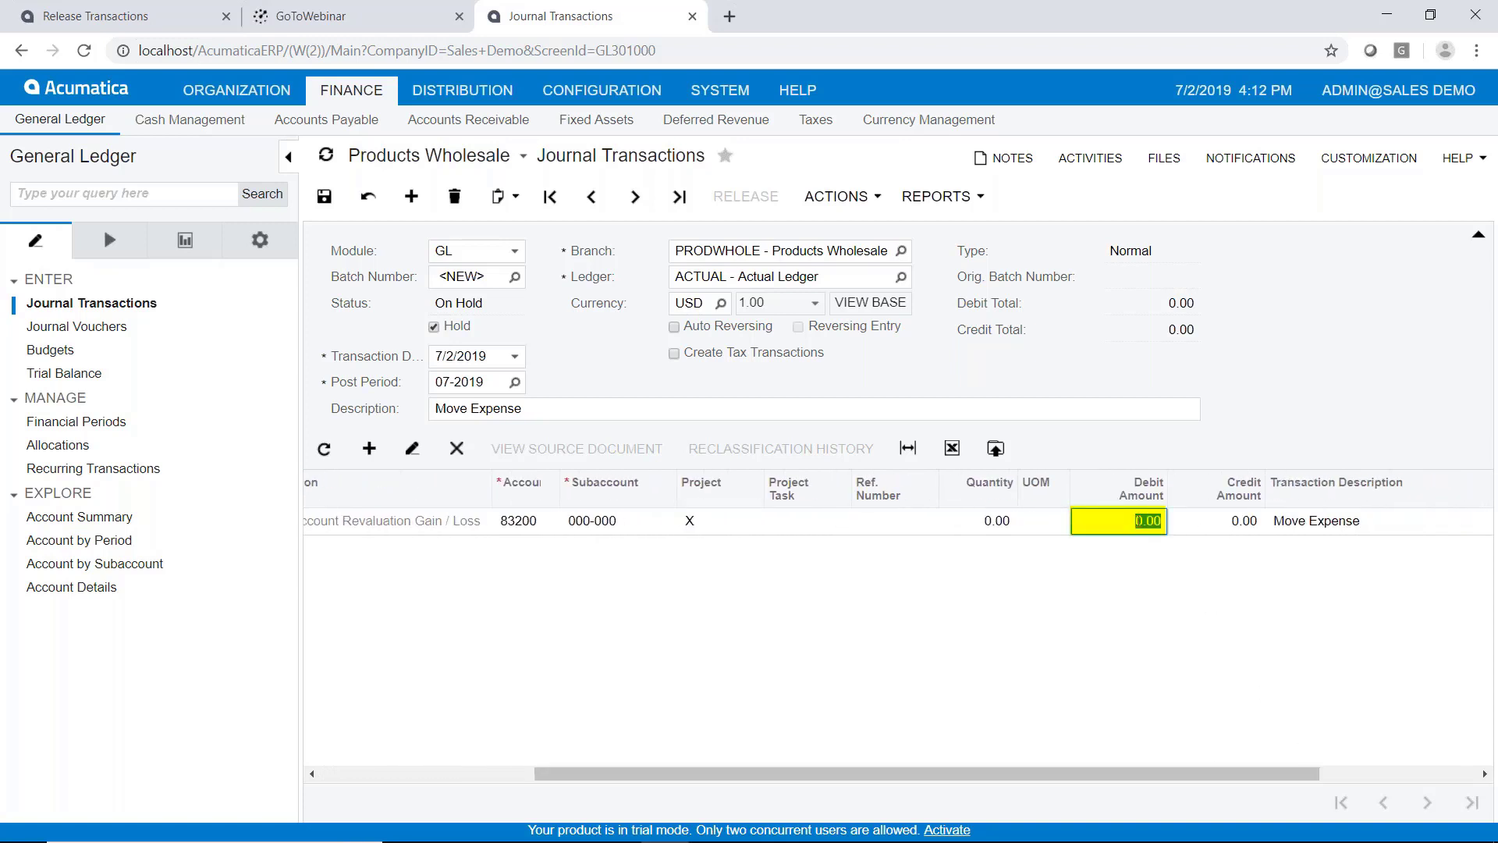
type("250")
key("Tab")
key("Tab")
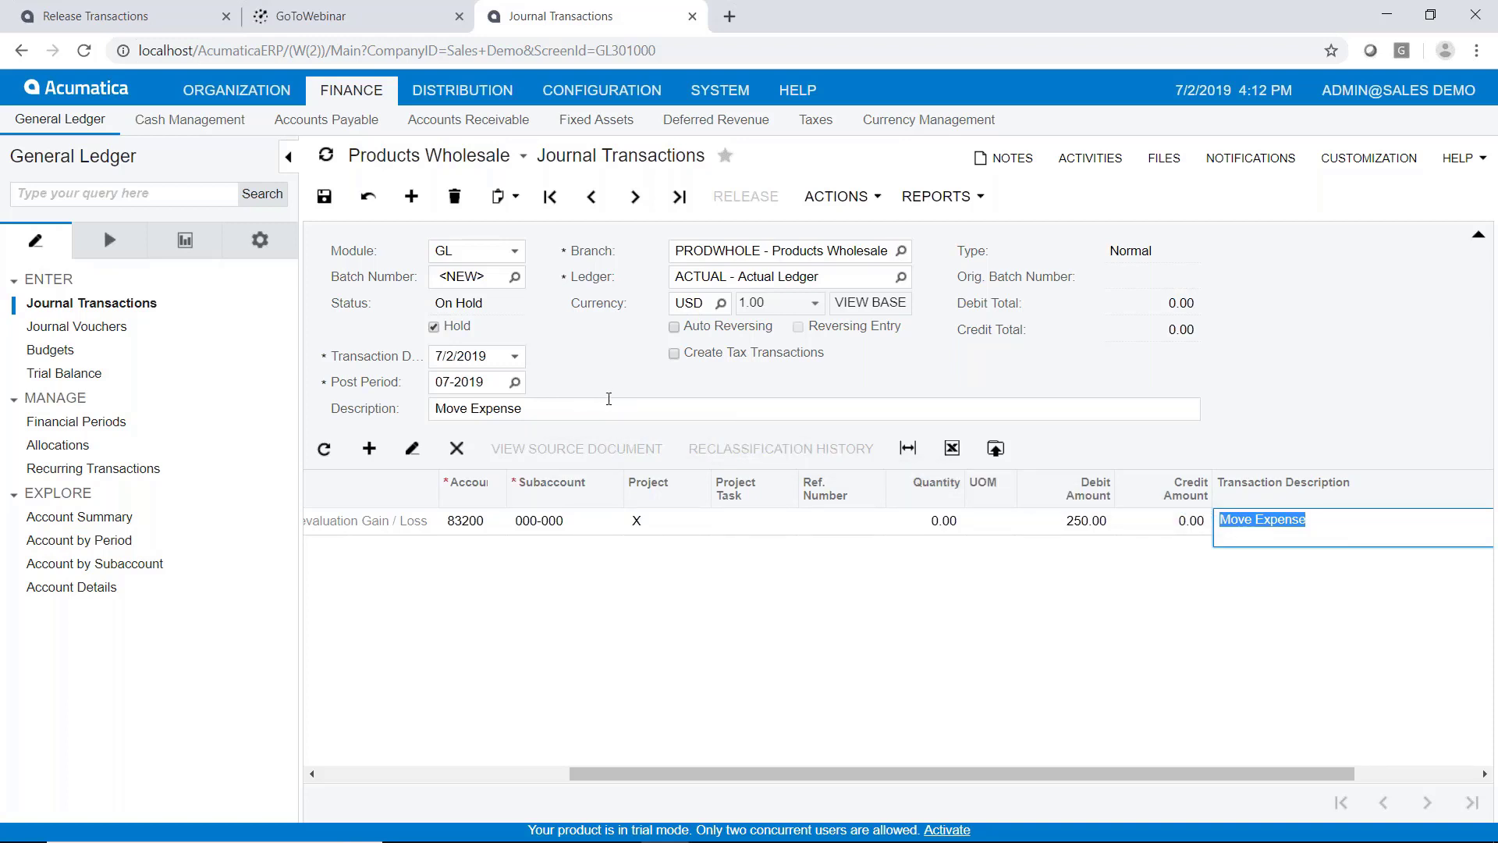
type("Move ")
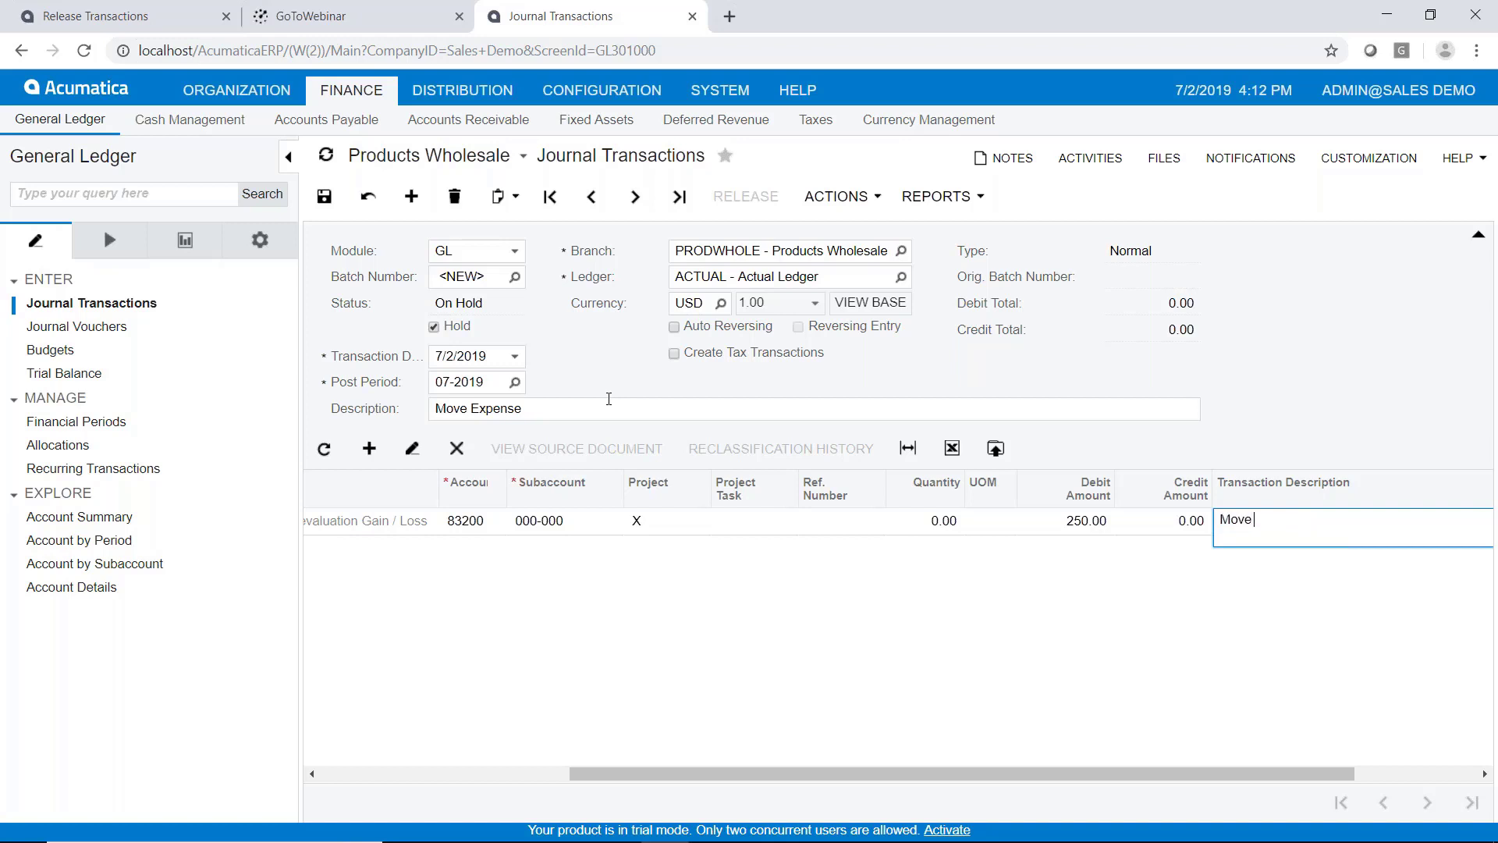
type("this expense.")
key("Tab")
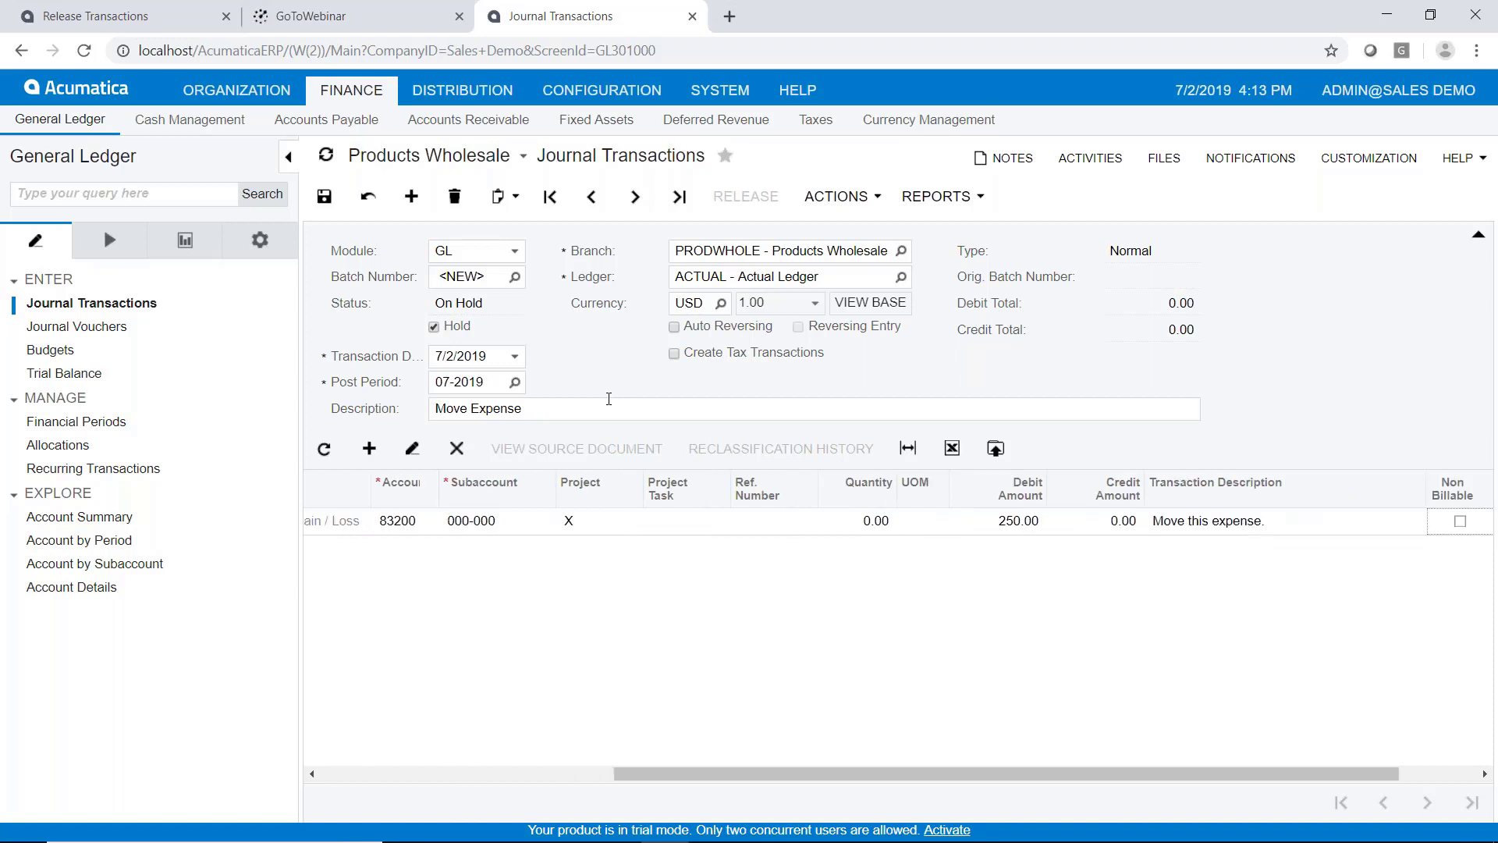
key("Tab")
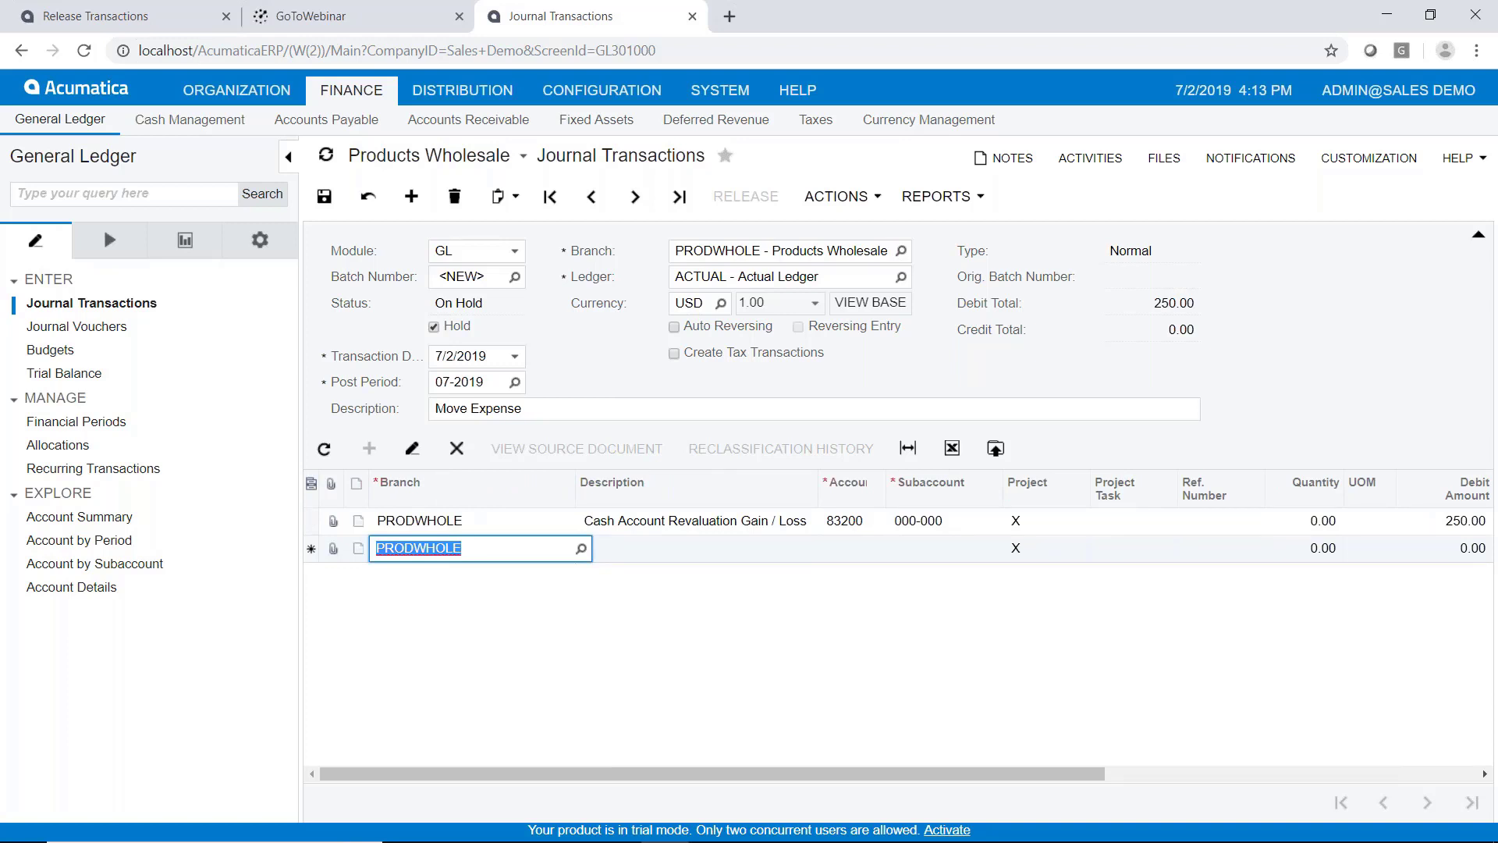
- Make the second line a 250.00 credit to account 83100, balancing debits and credits
left_click(860, 551)
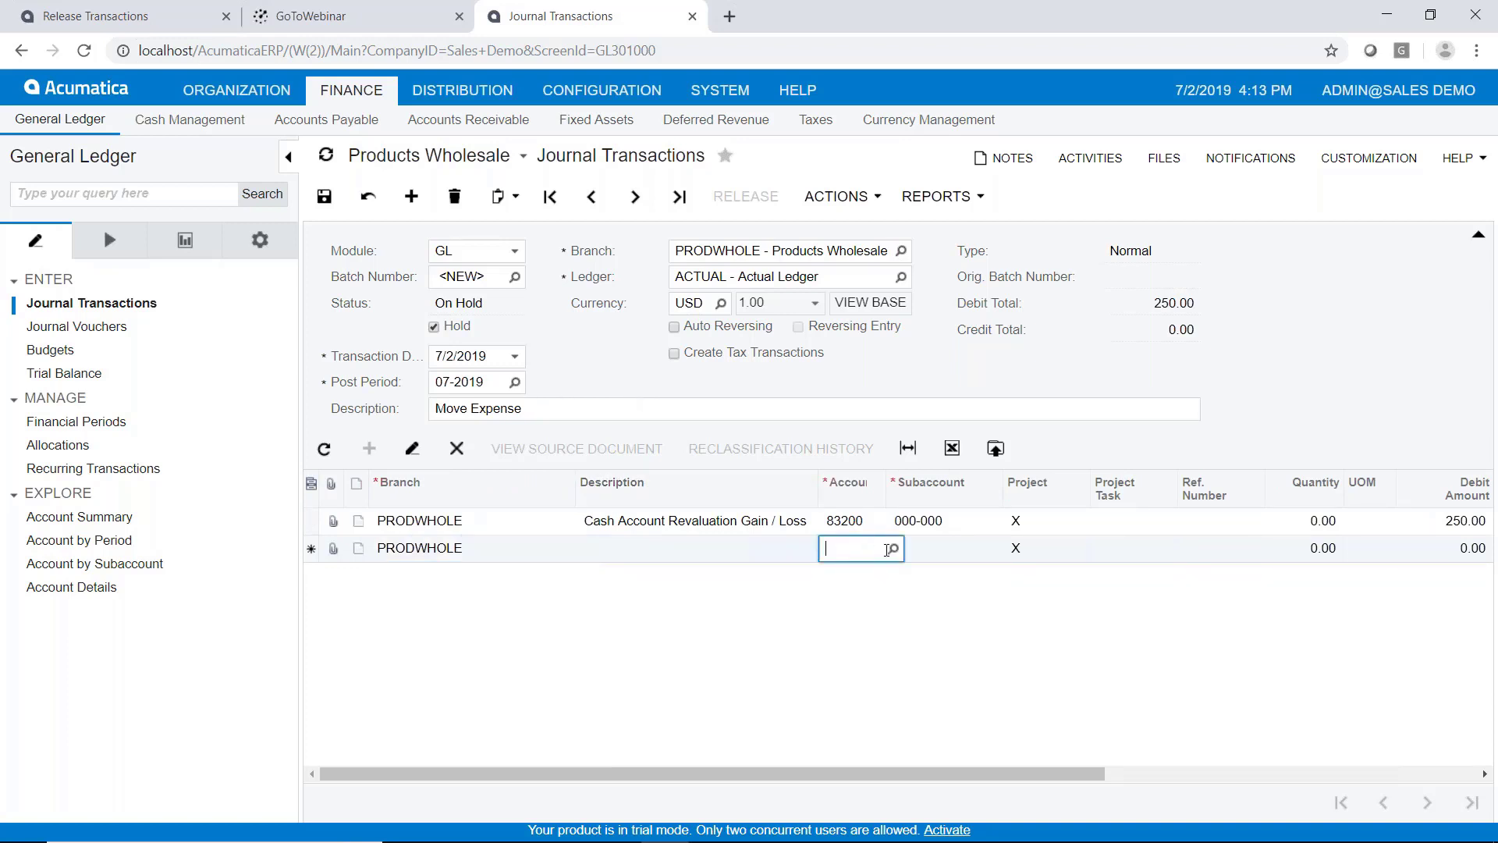
left_click(894, 550)
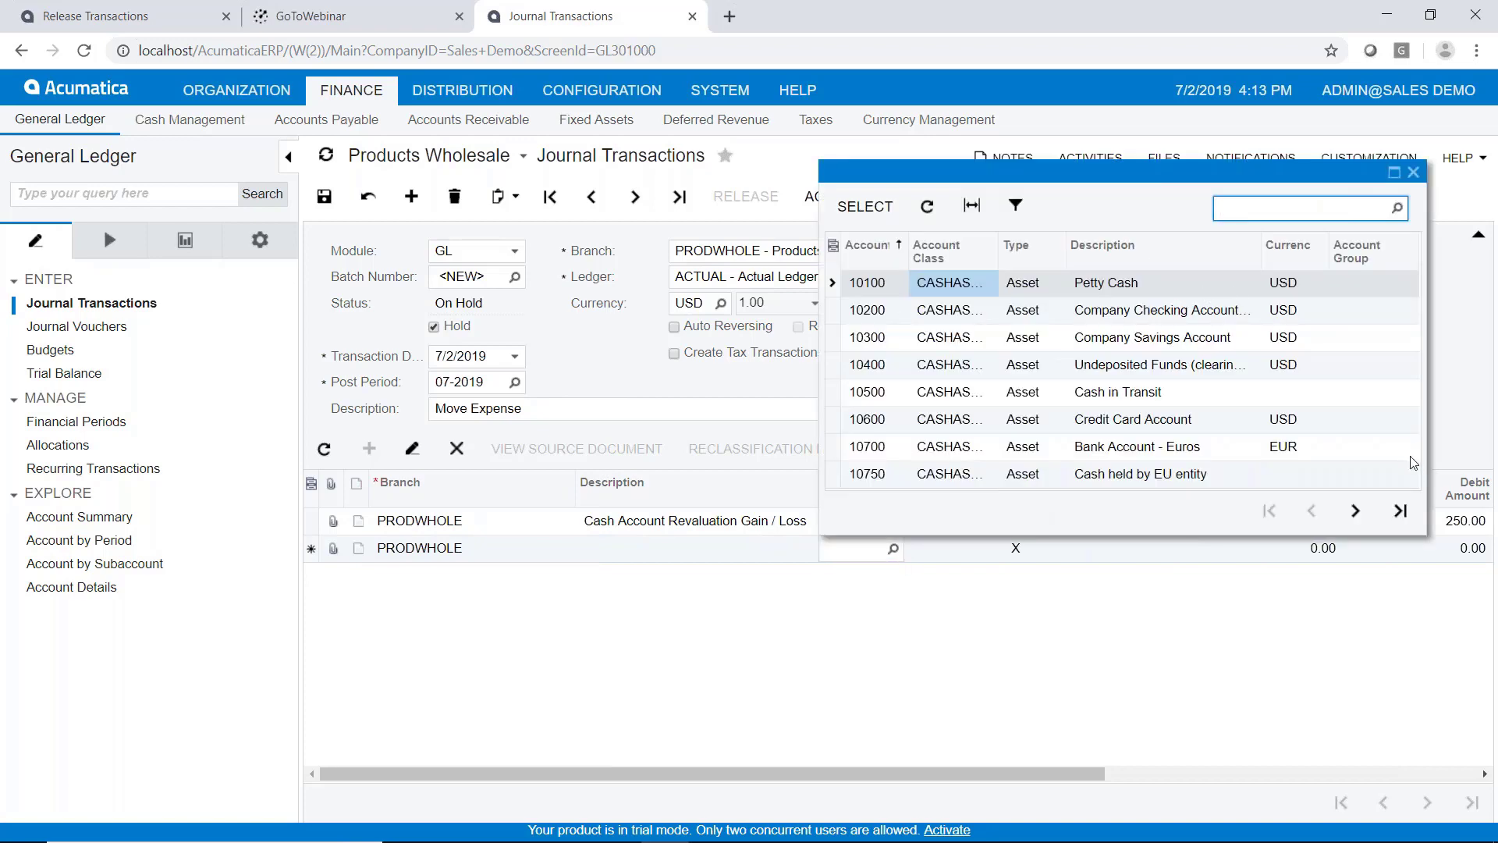
left_click(1401, 508)
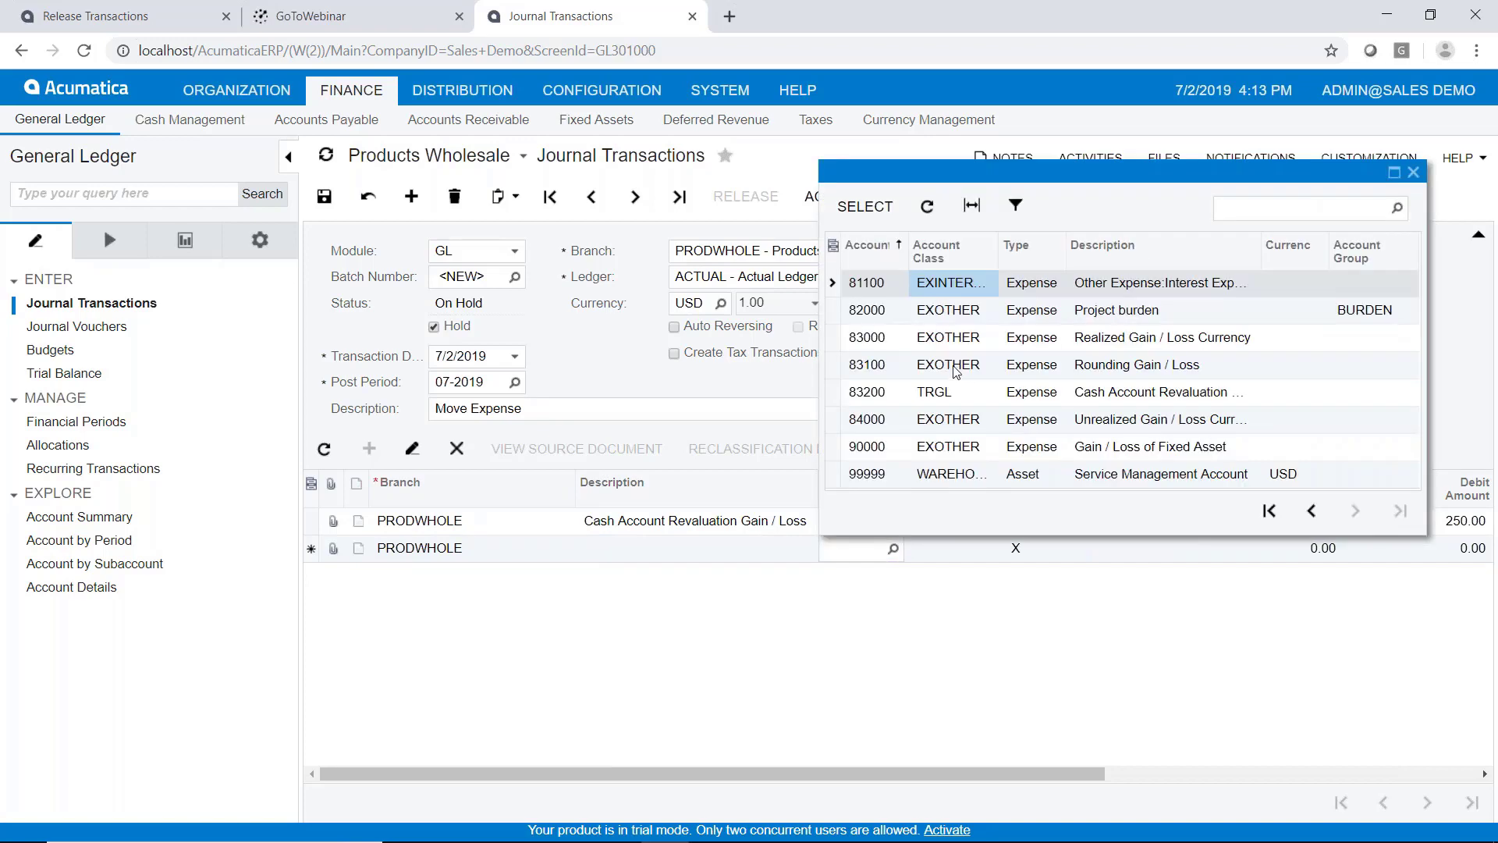
double_click(958, 368)
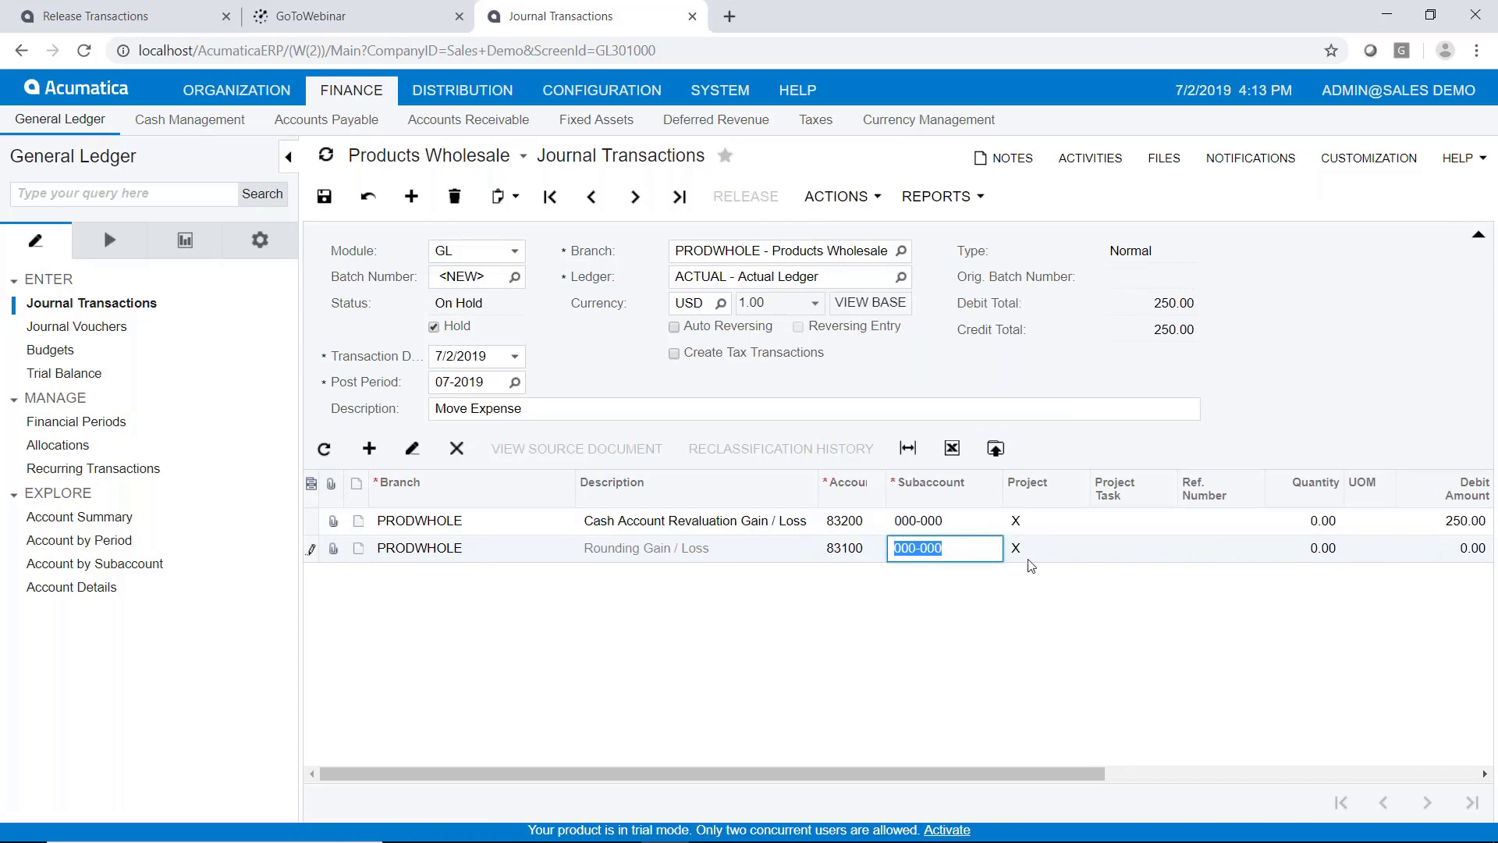
key("Tab")
key("Tab")
key("Tab")
key("Tab")
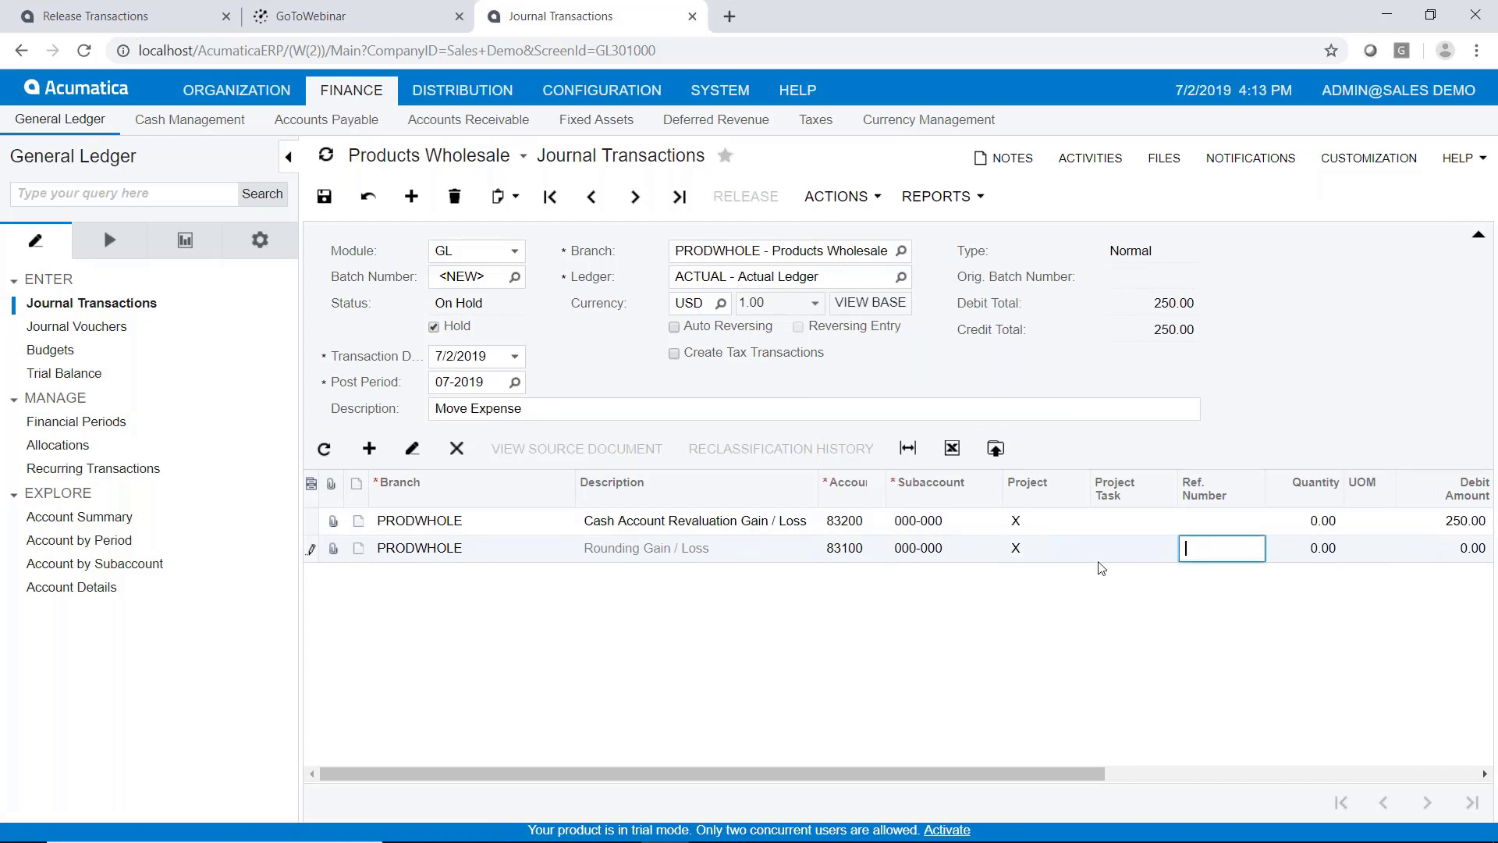
key("Tab")
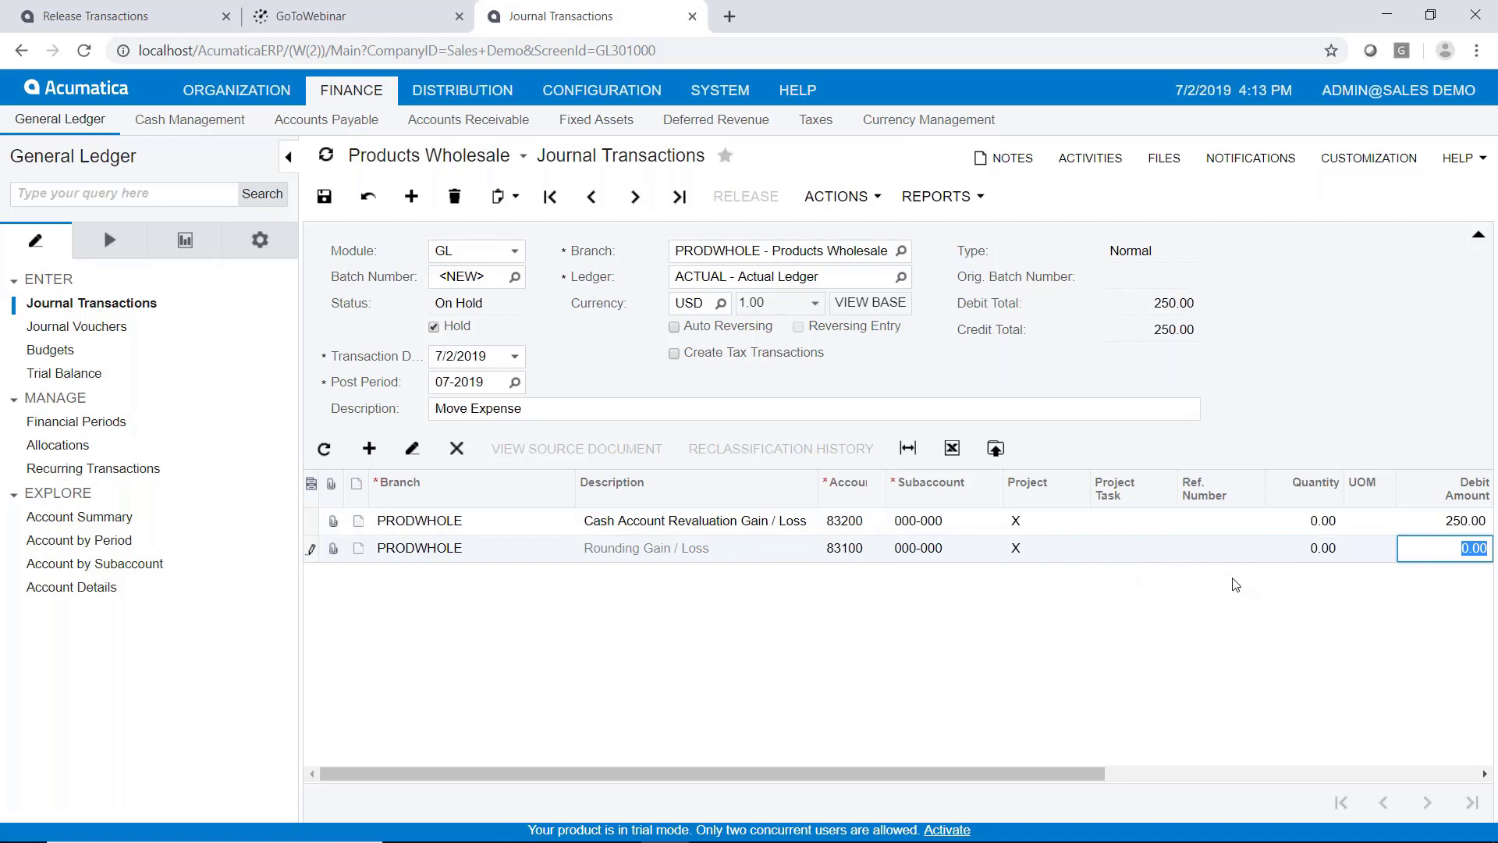
key("Tab")
left_click_drag(1153, 773, 1256, 766)
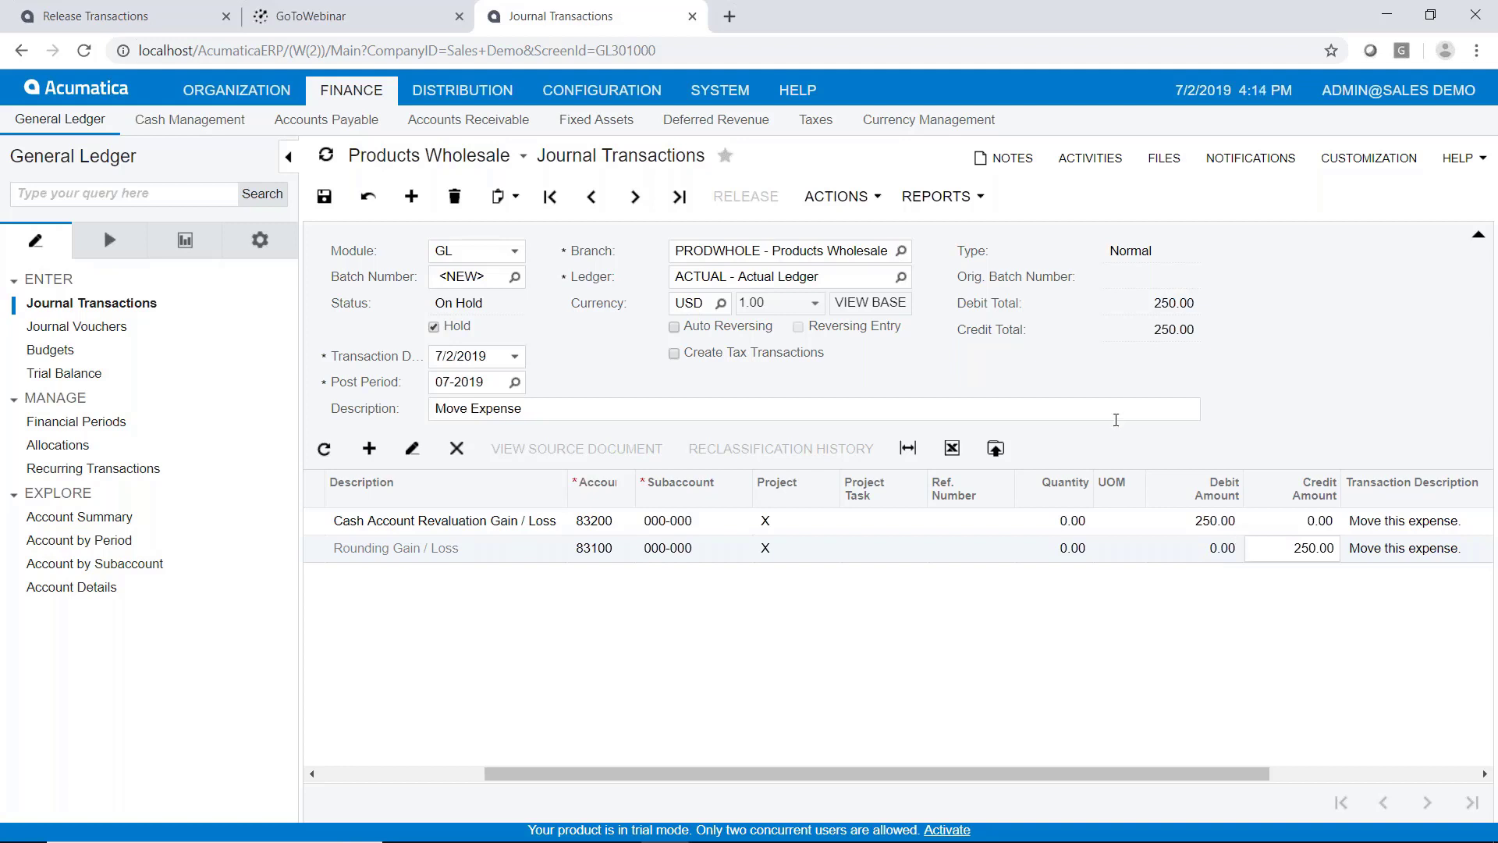
- Save batch GL000953, clear Hold, and save again so it reads Balanced
left_click(326, 198)
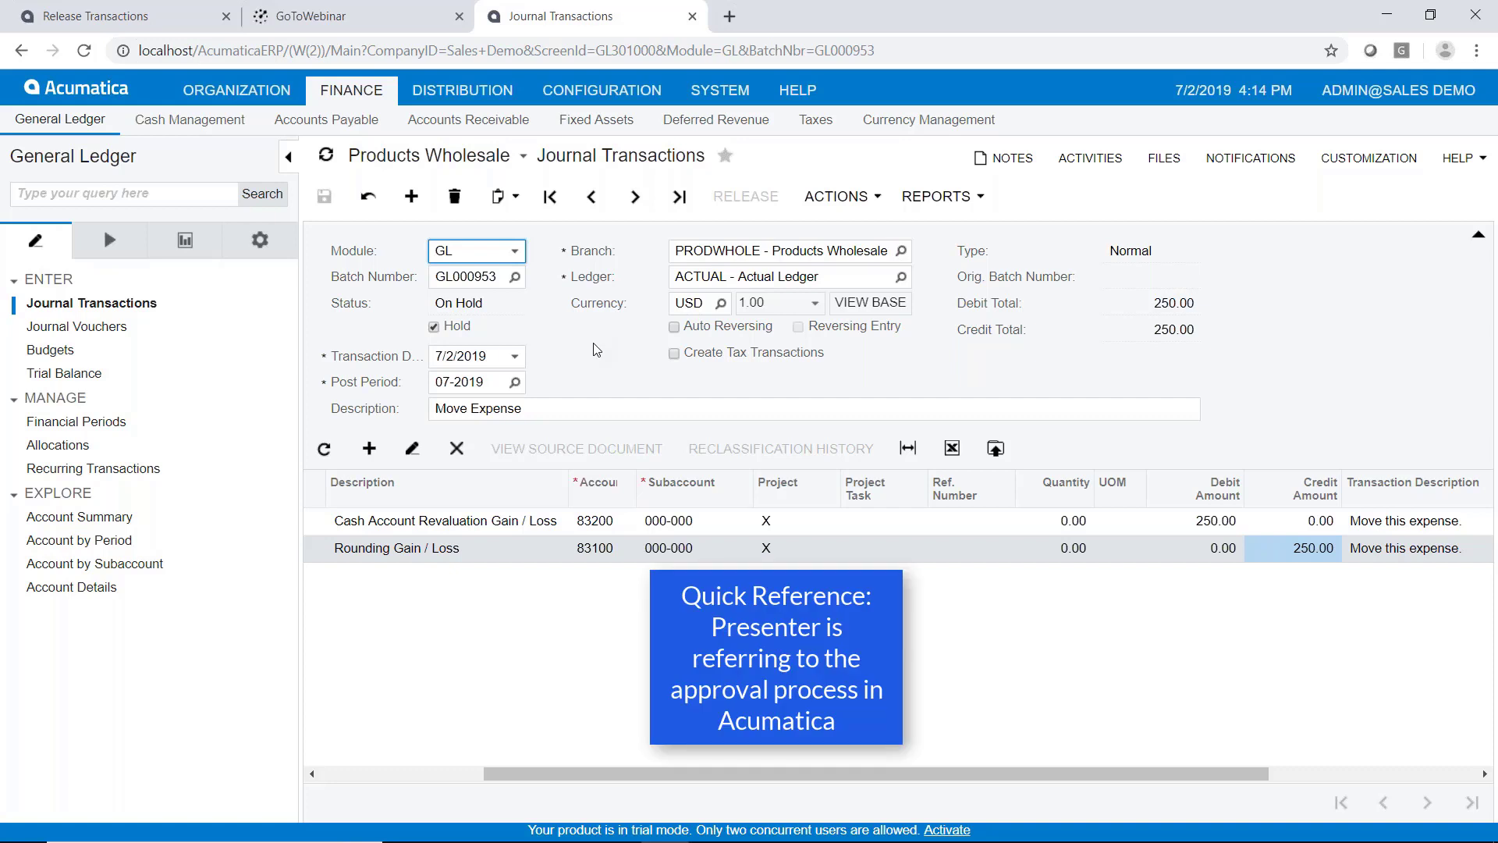
left_click(436, 328)
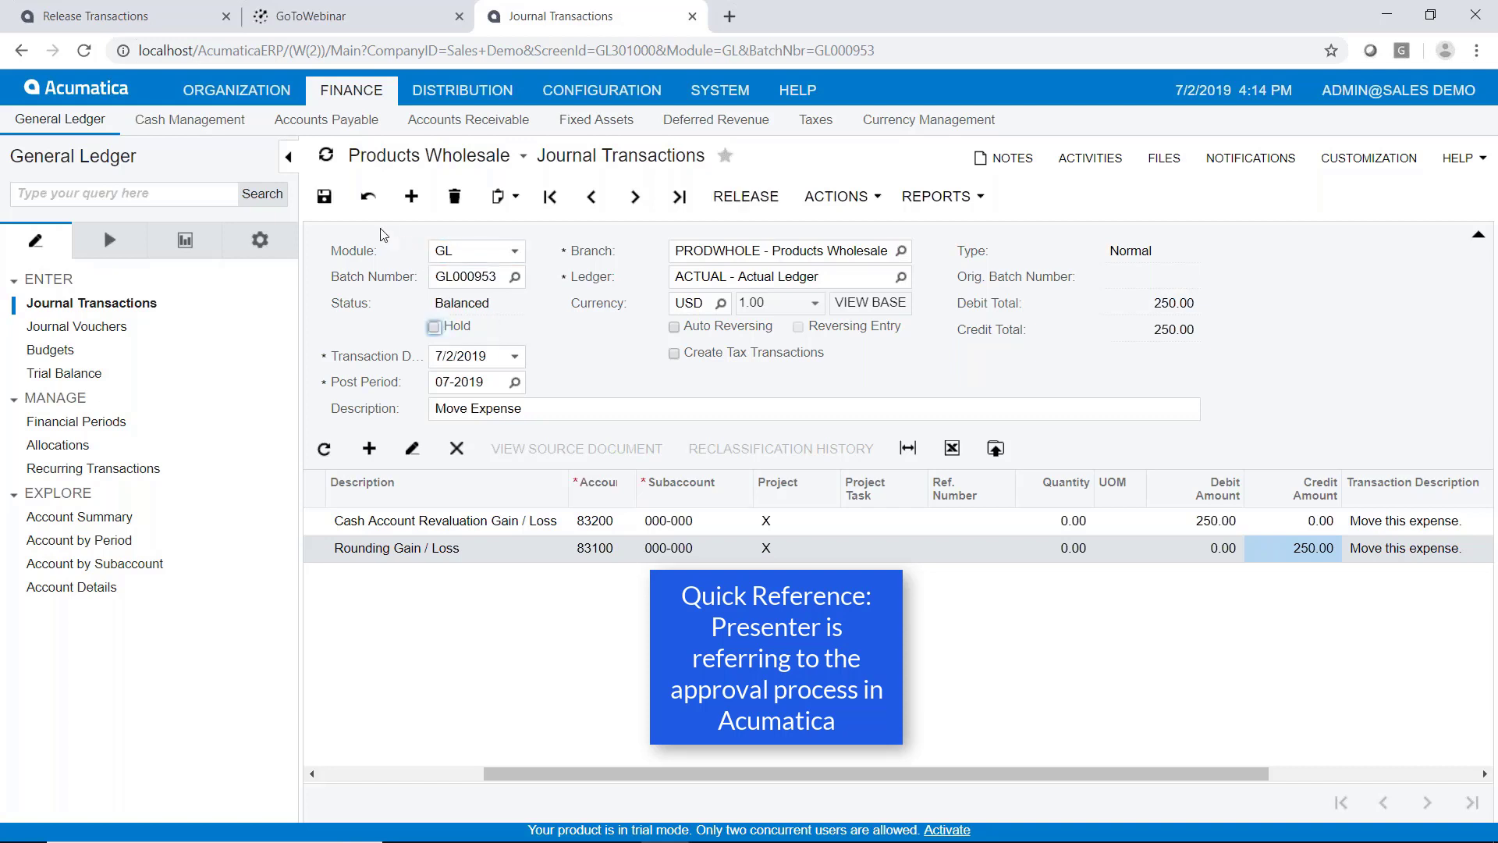
left_click(324, 196)
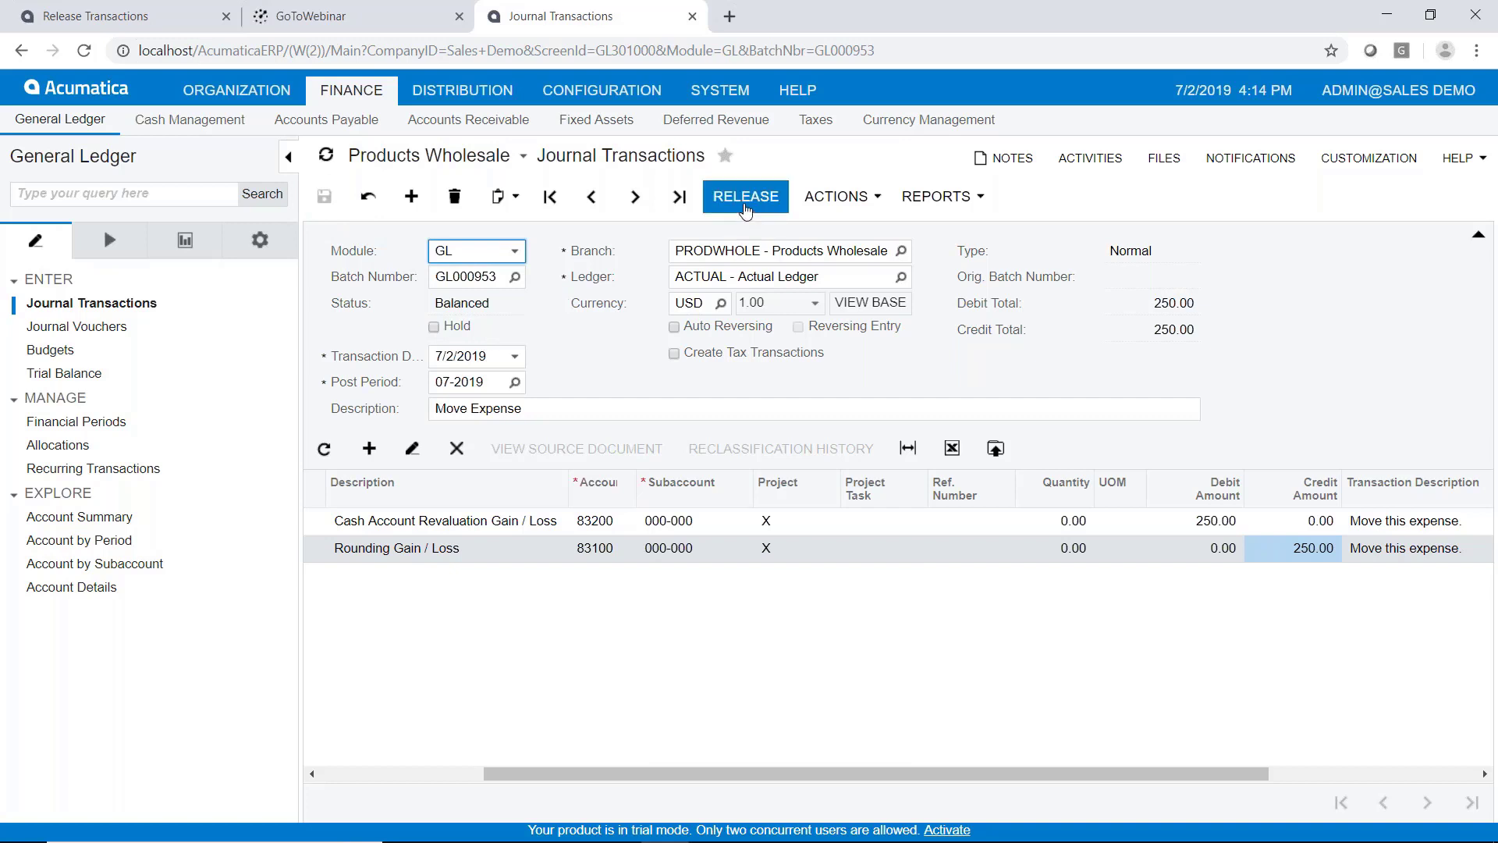
- Release batch GL000953 so its status becomes Posted
left_click(746, 204)
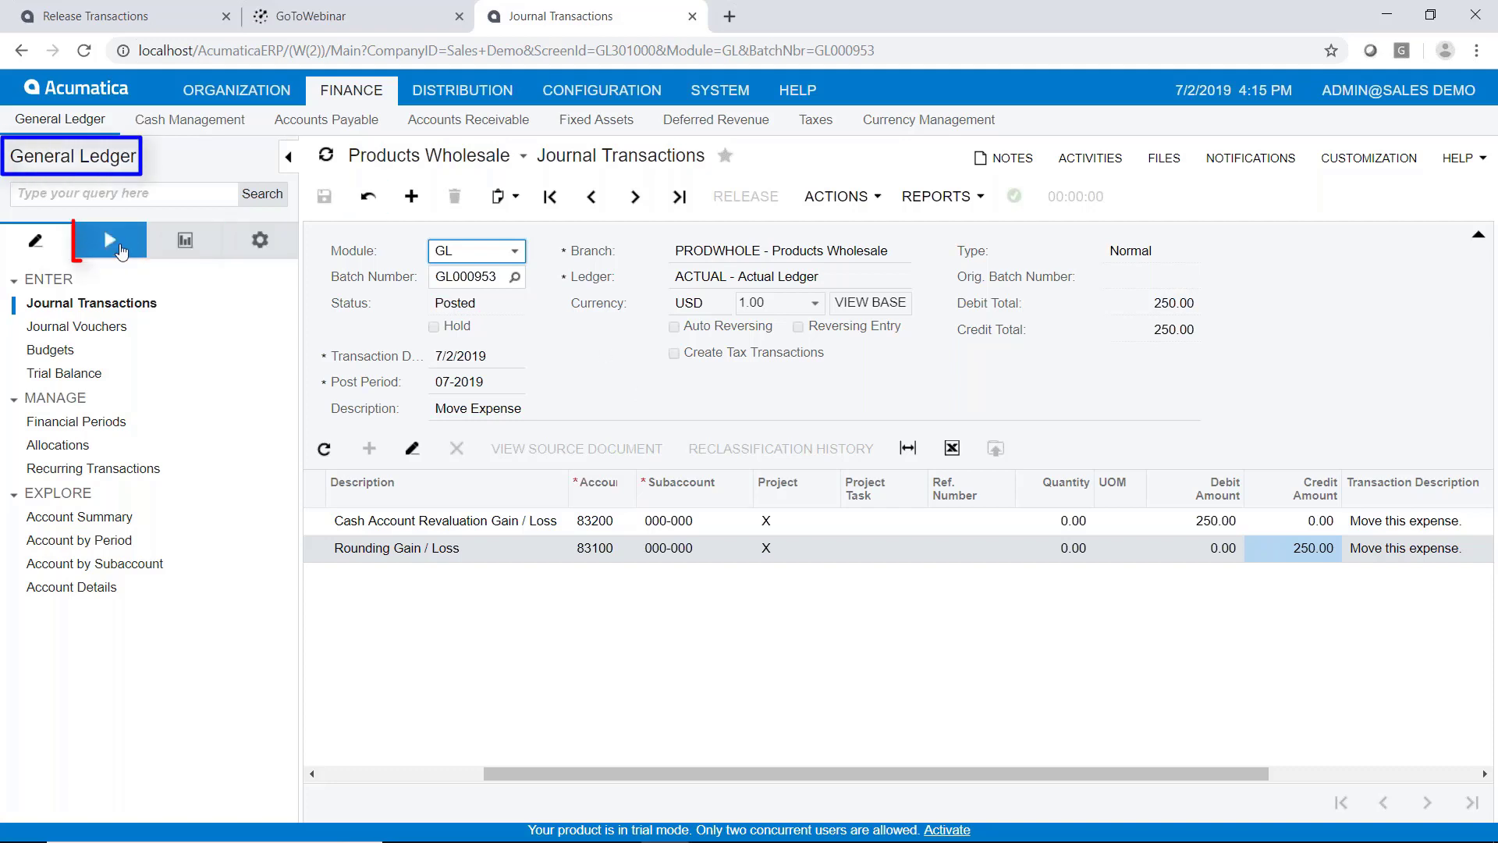
- In Release Transactions, select only batch GL000952 and release it
left_click(113, 245)
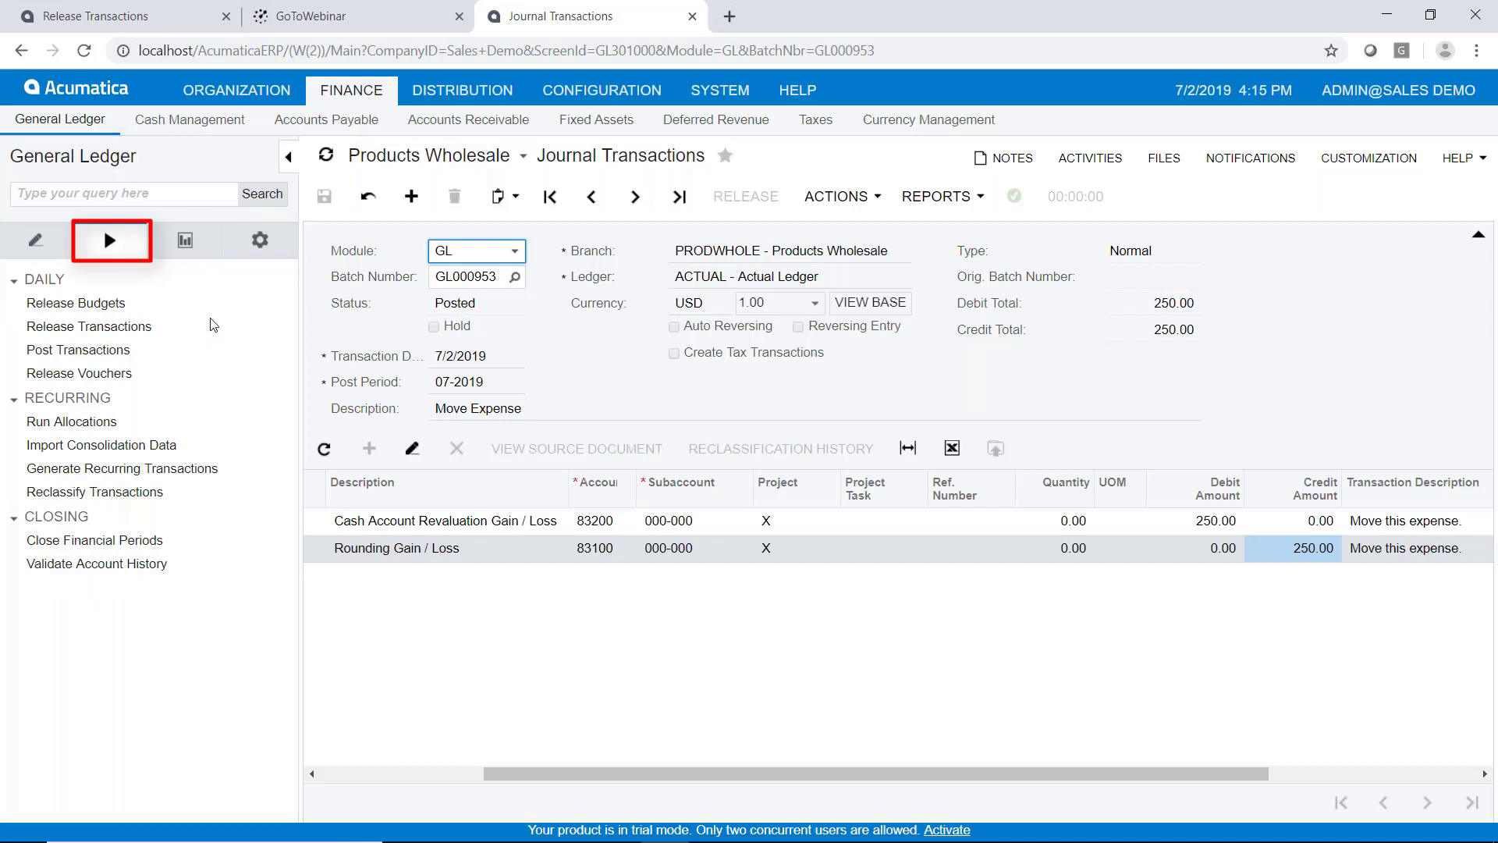
left_click(140, 331)
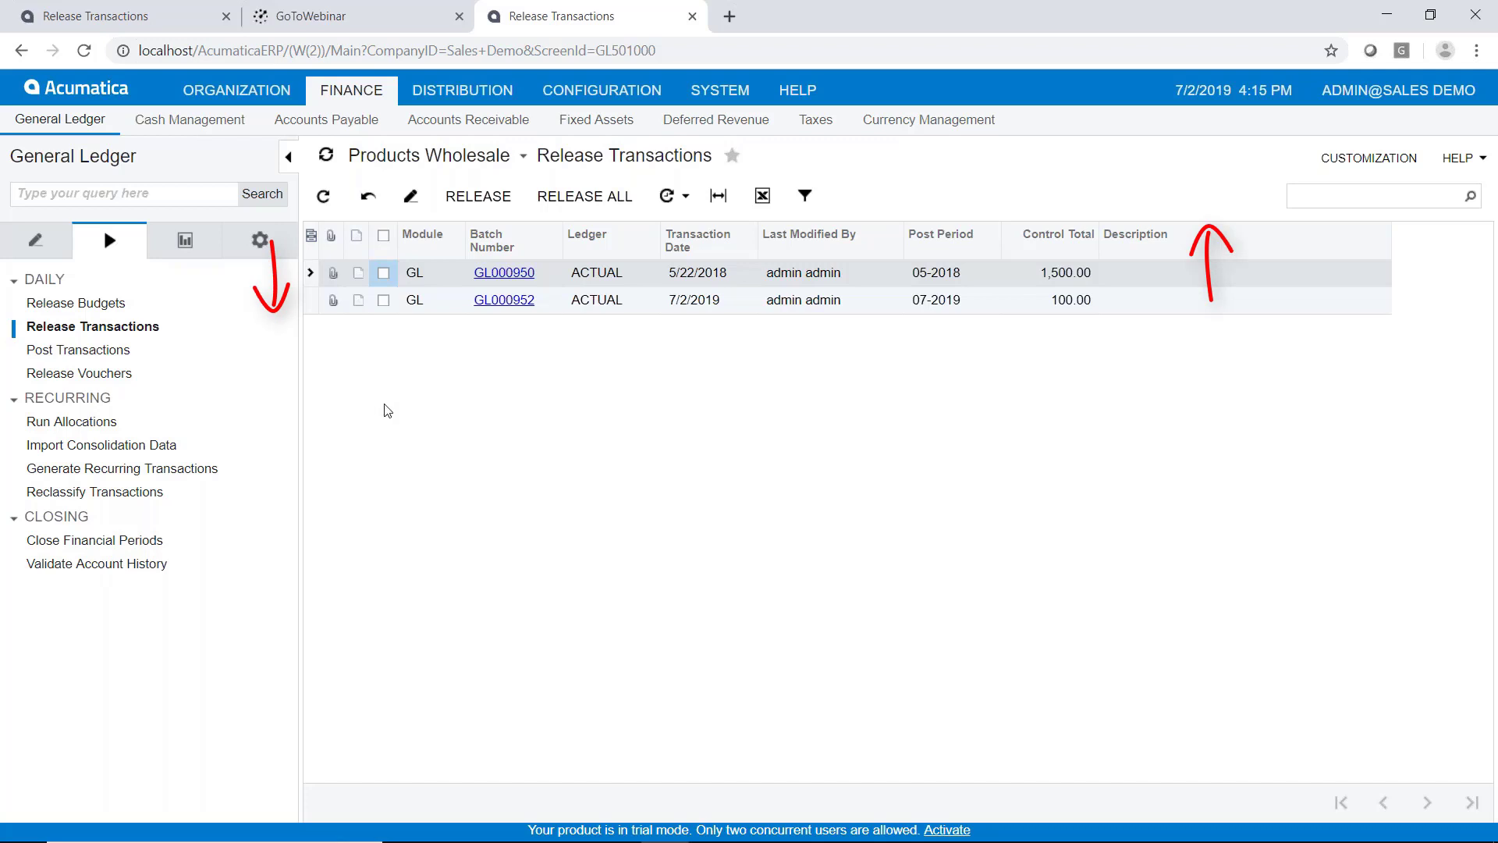
left_click(386, 273)
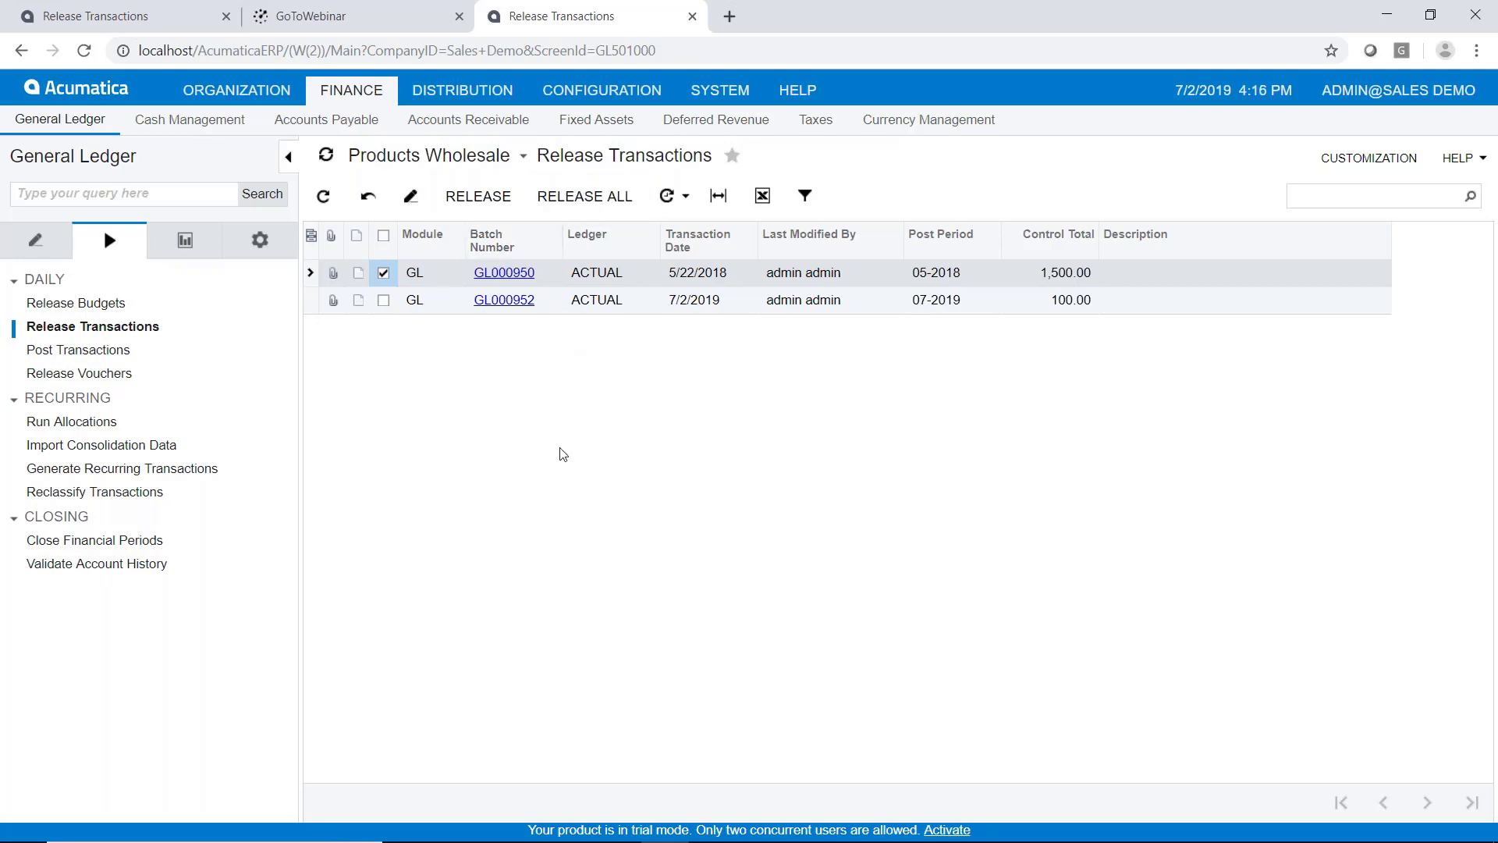
left_click(386, 300)
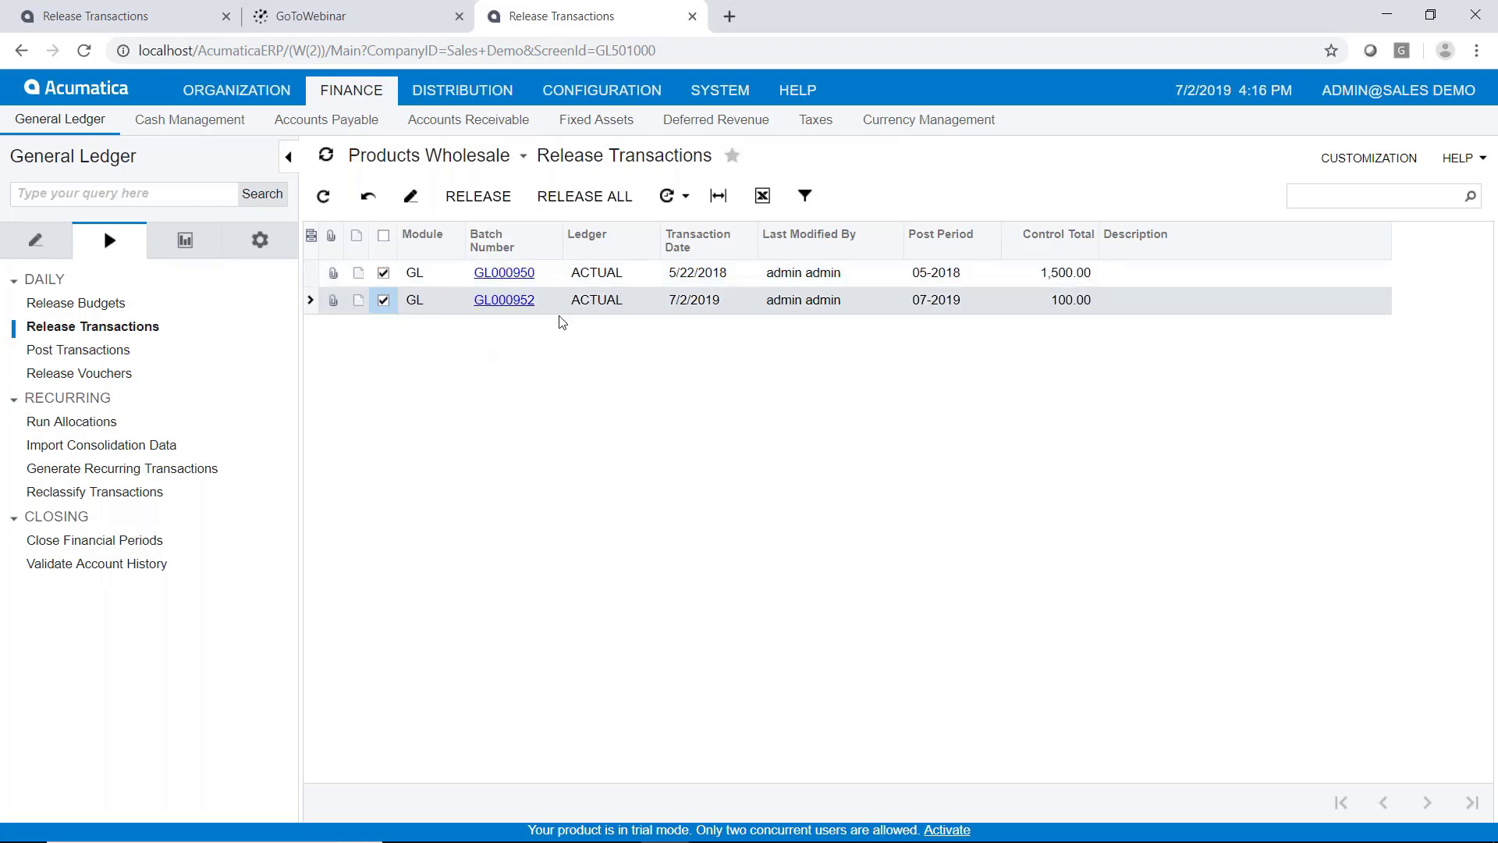
left_click(383, 273)
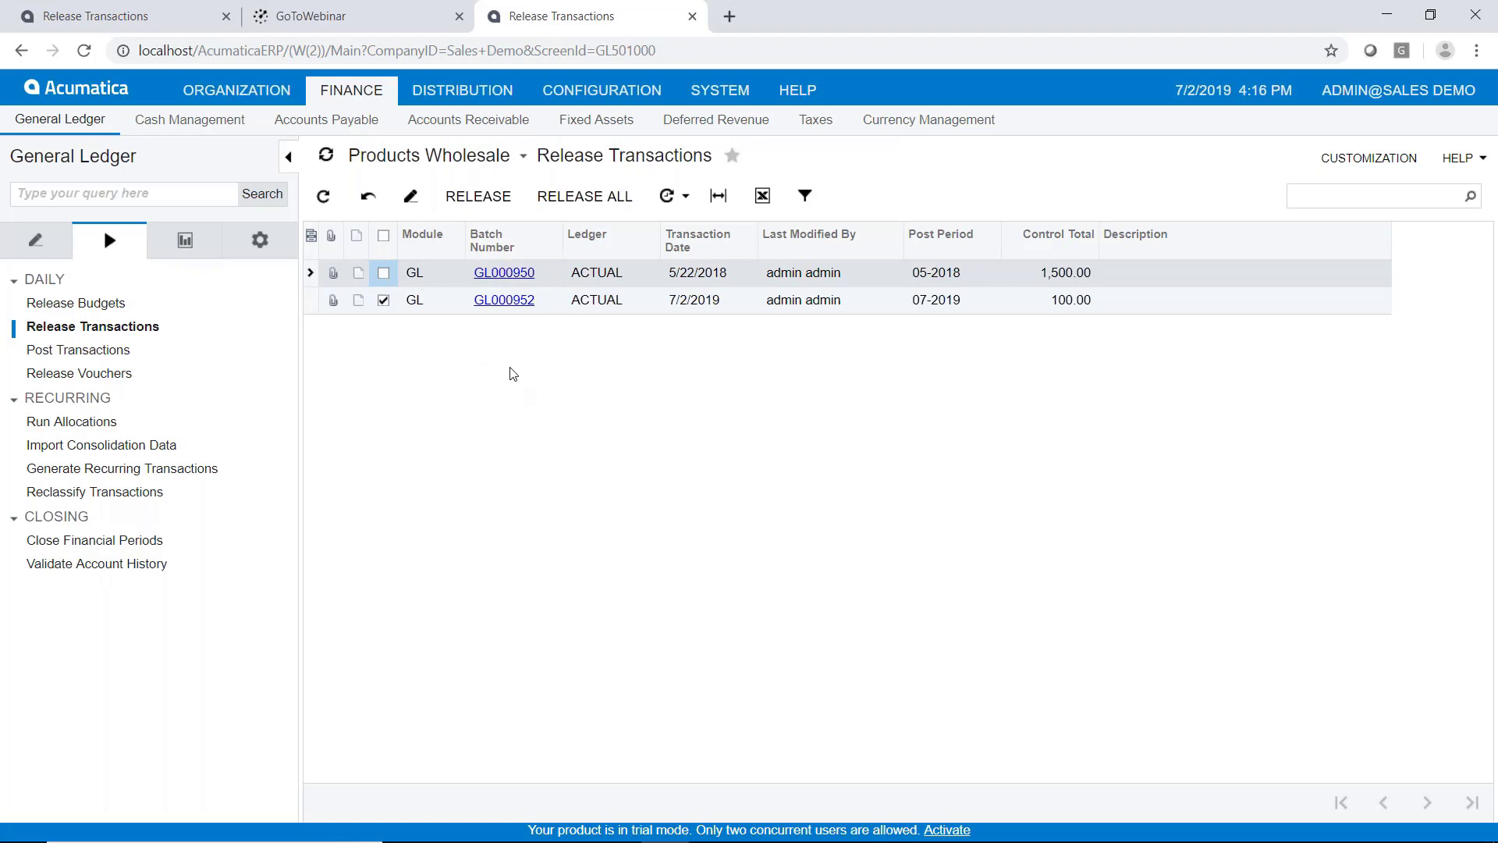
left_click(496, 203)
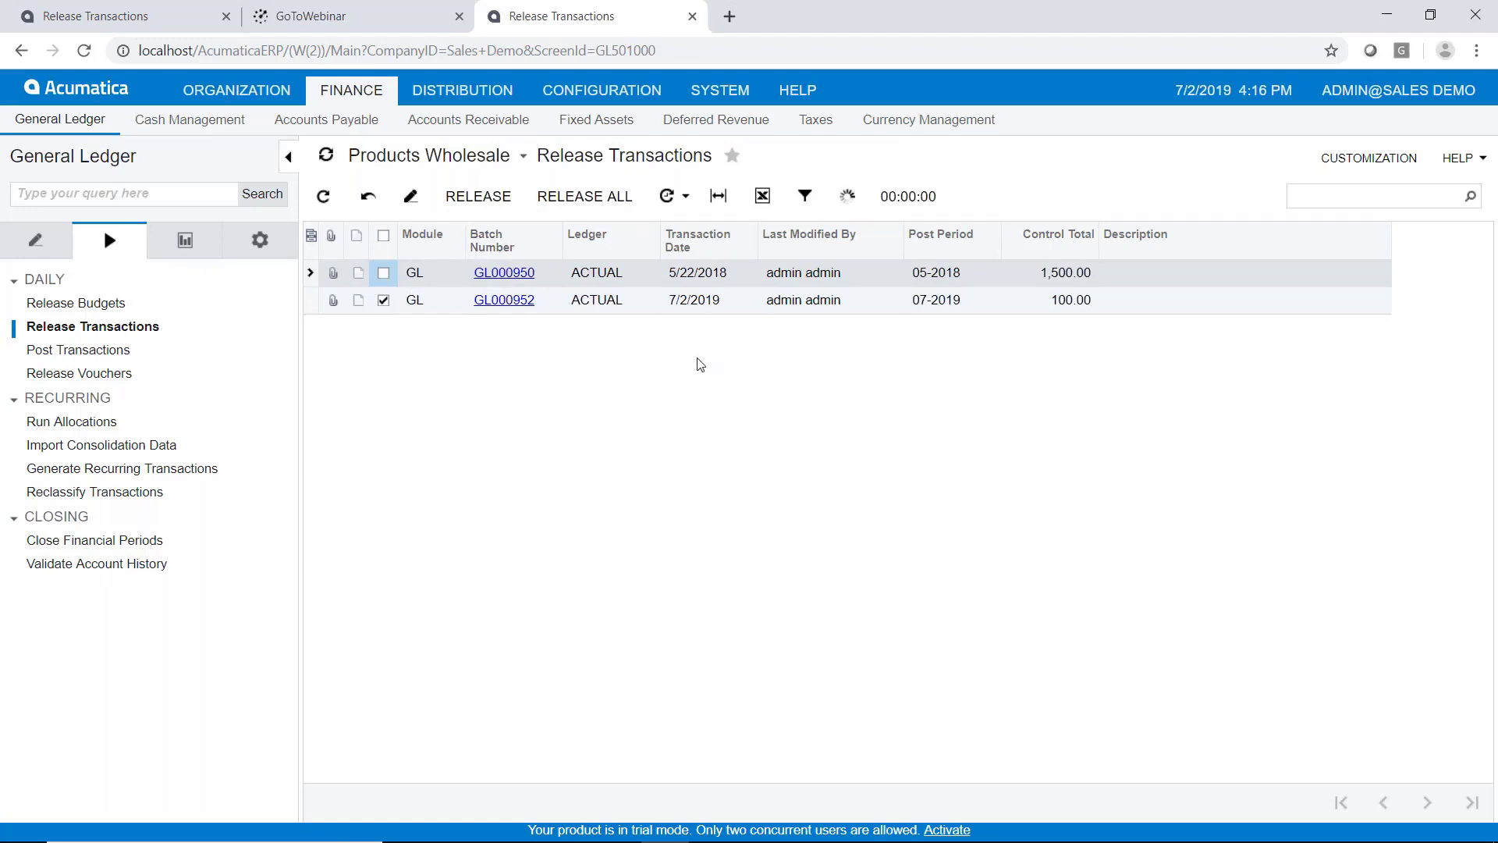